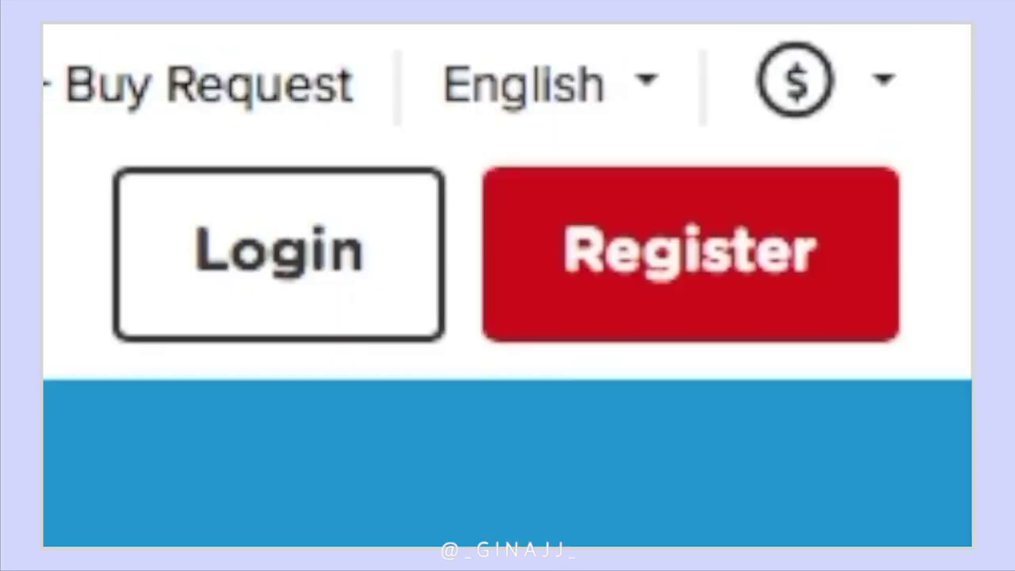
Step: Review the fields of Neokyo's free registration form and open the account dashboard
left_click(691, 254)
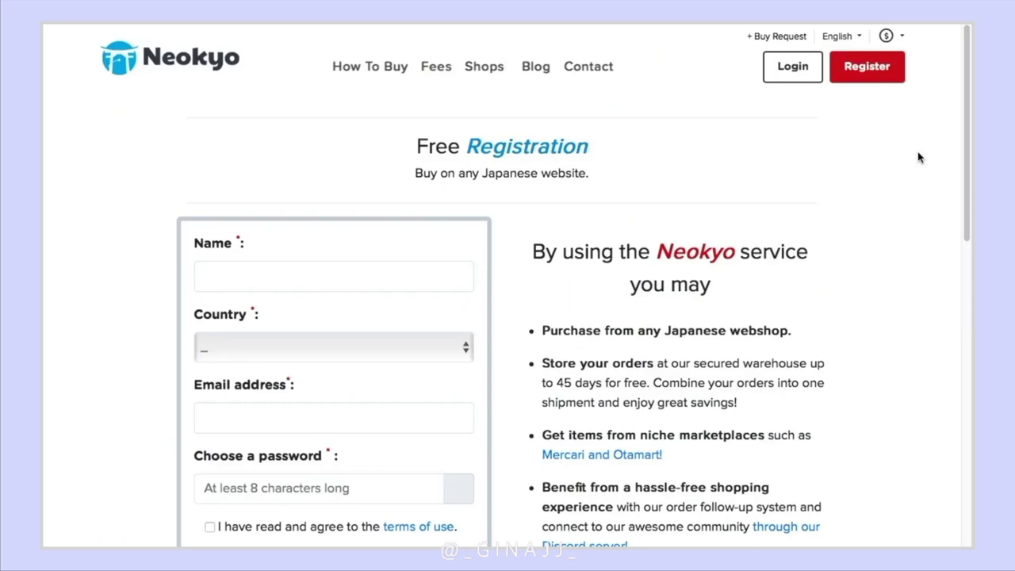
scroll(846, 145, "down", 1)
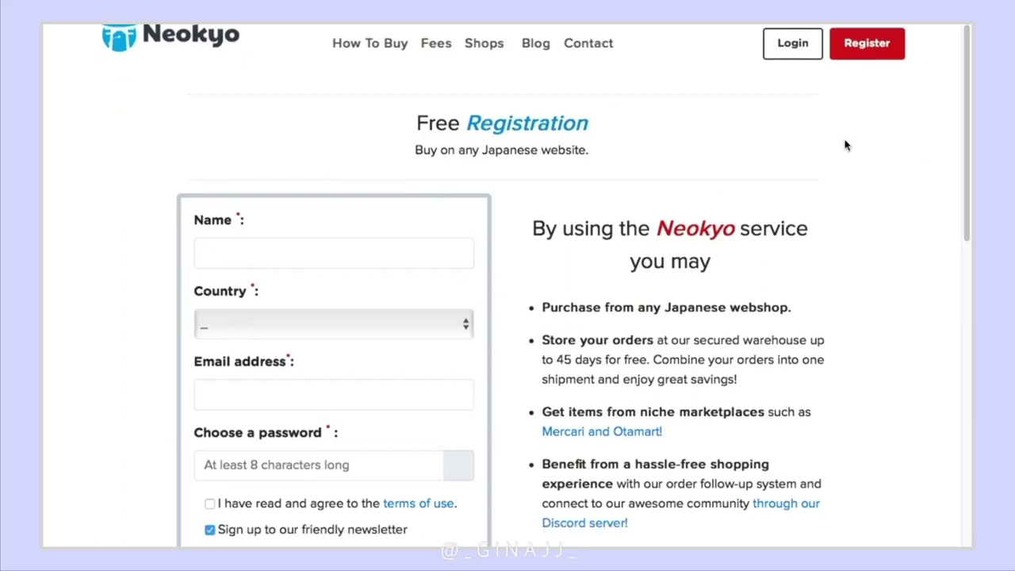
scroll(846, 145, "down", 2)
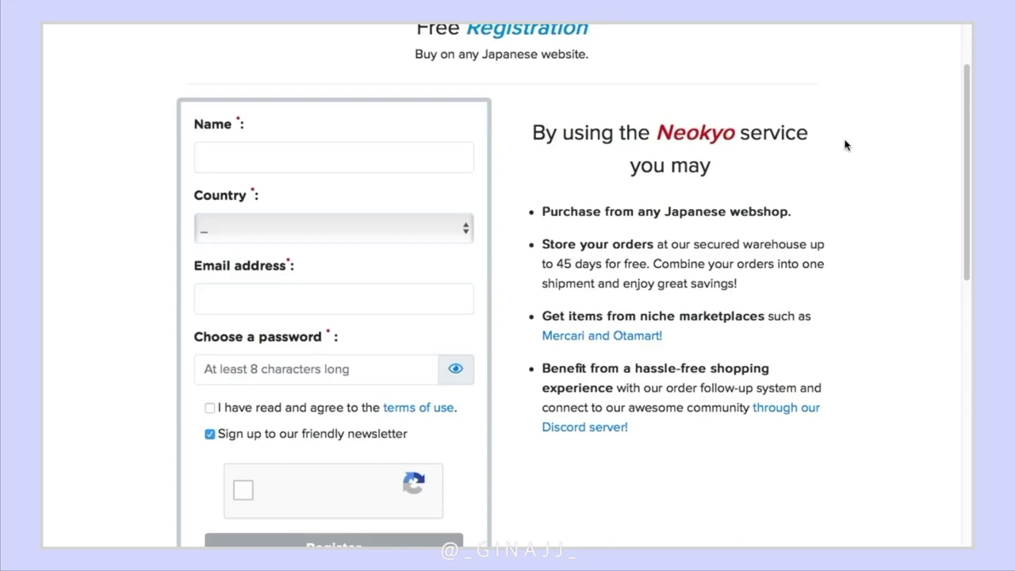
scroll(846, 145, "down", 1)
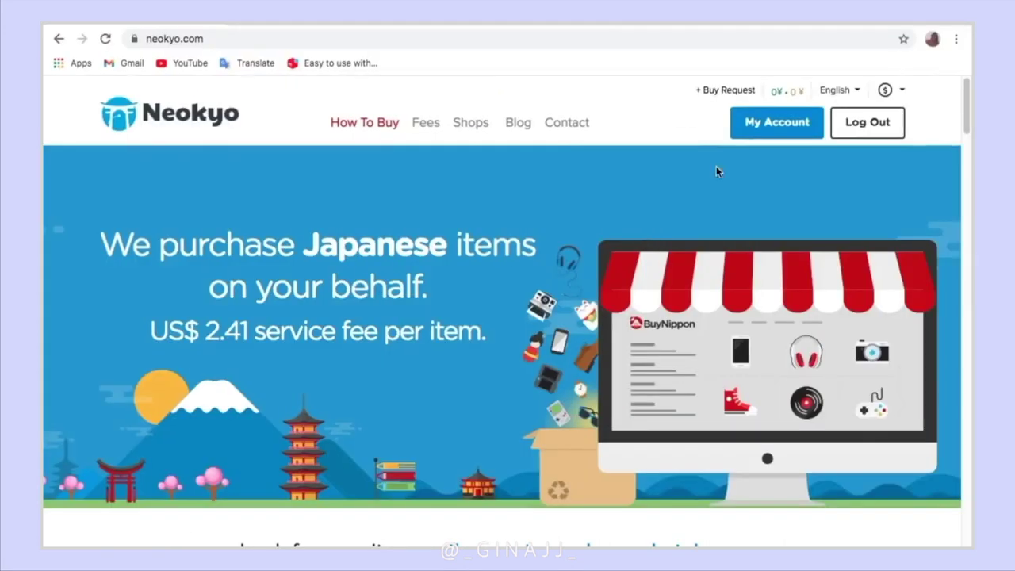
left_click(817, 135)
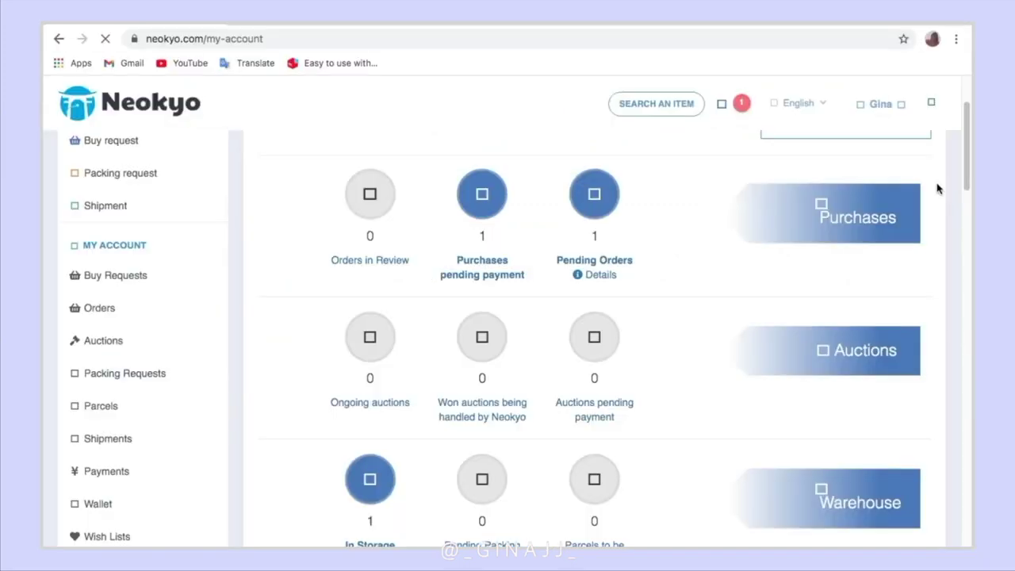
Step: Go to mercari.com/jp/ and look over the popular categories and new items on the home page
key("super+l")
type("mr")
key("BackSpace")
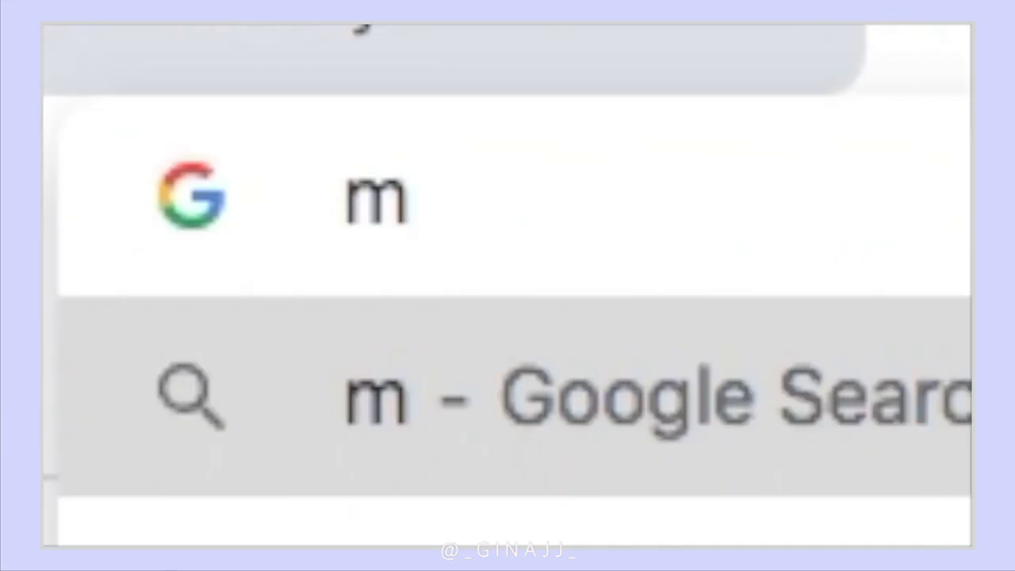
type("ercari.com/jp/")
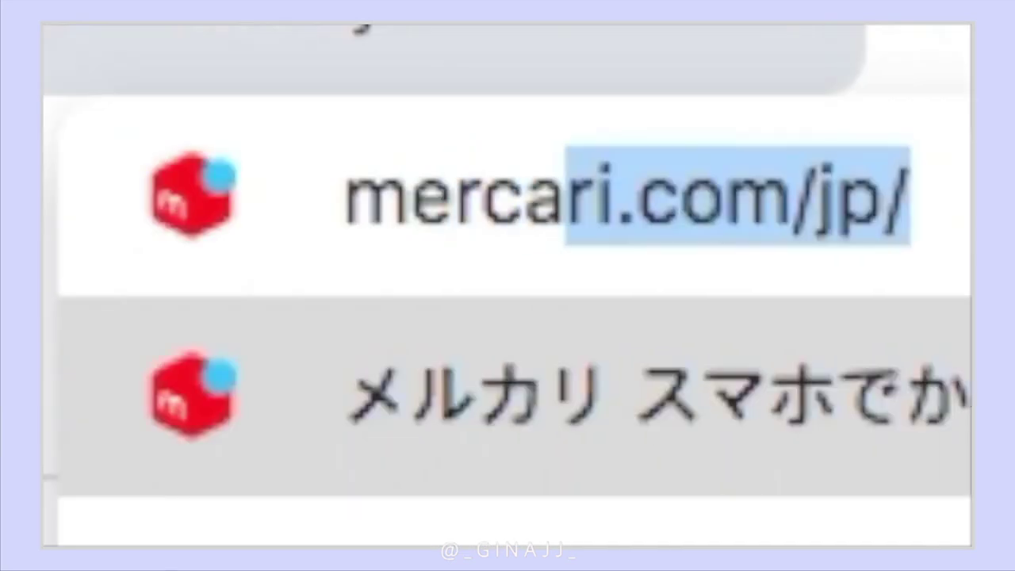
key("Return")
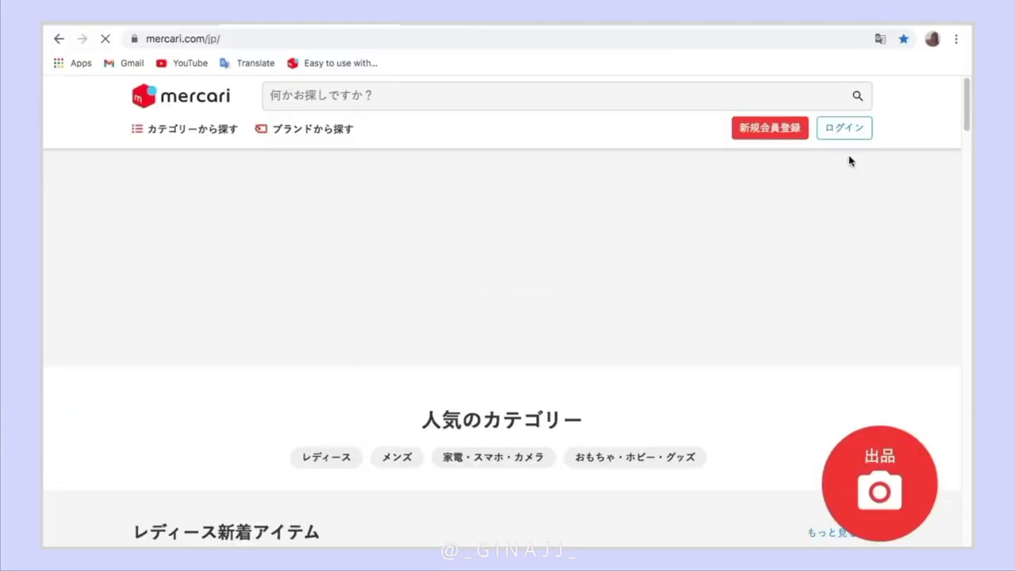
scroll(849, 166, "down", 9)
scroll(851, 179, "up", 5)
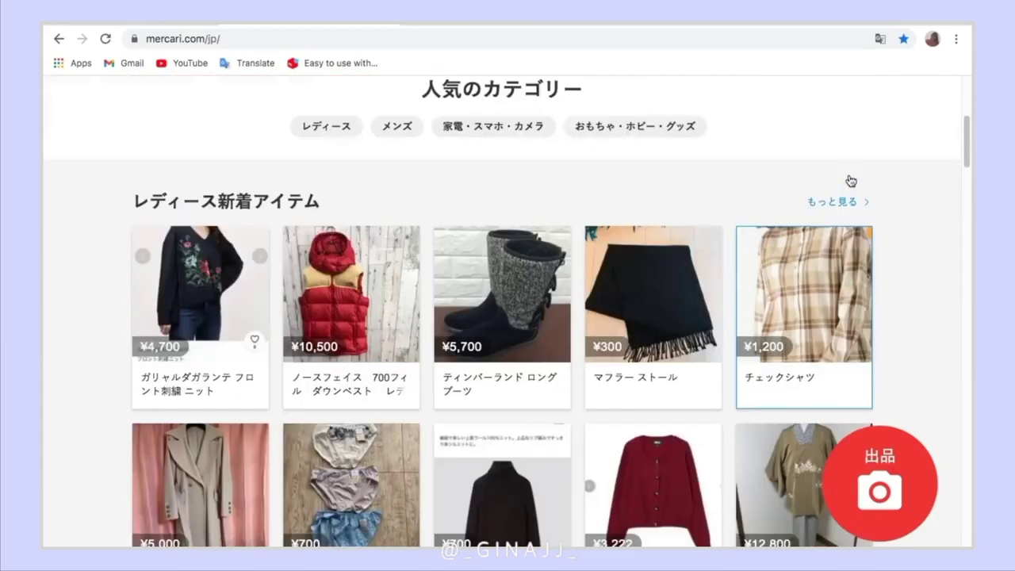
scroll(849, 181, "up", 5)
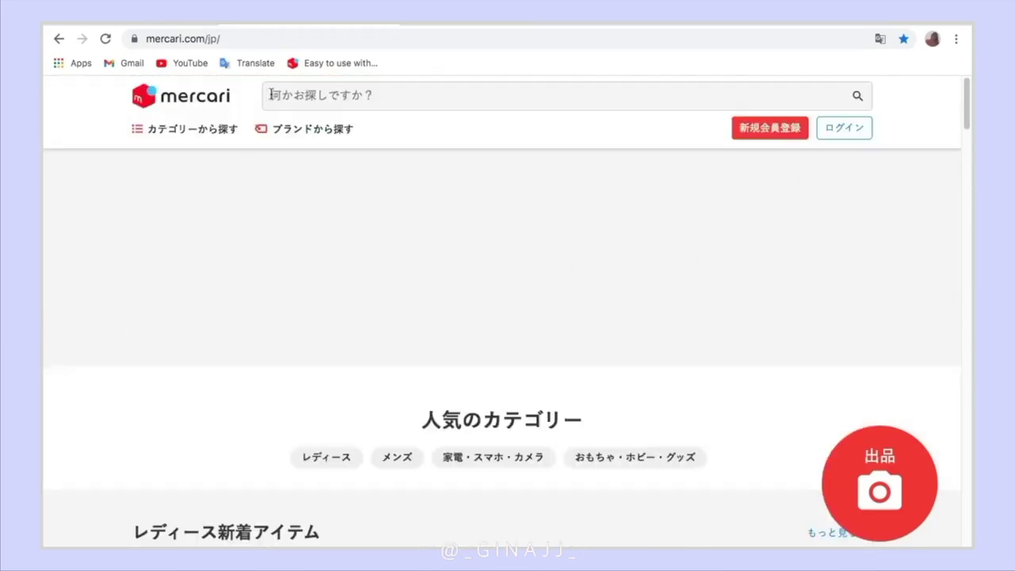
Step: Search Mercari for Fromis_9
left_click(298, 97)
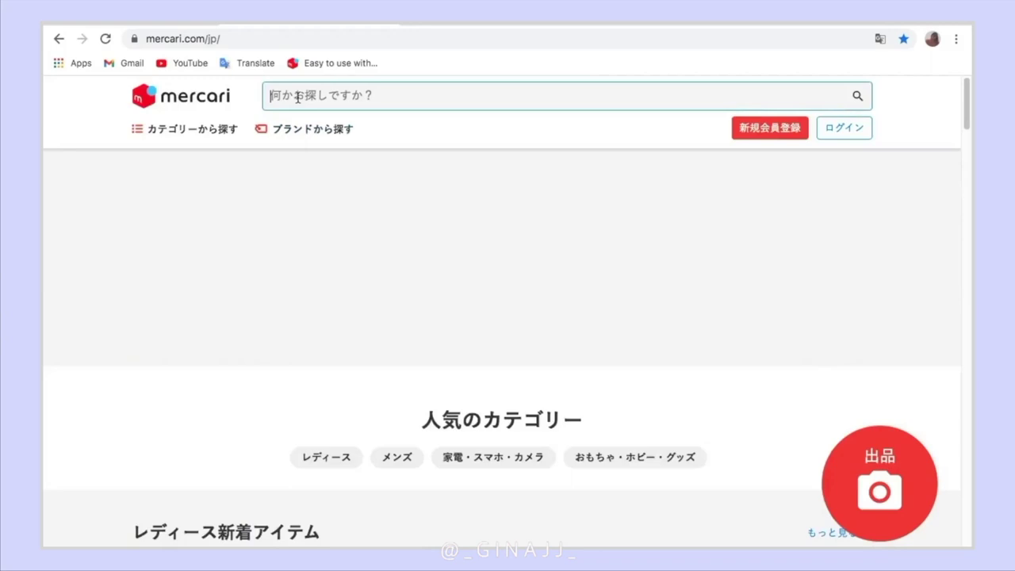
left_click(298, 97)
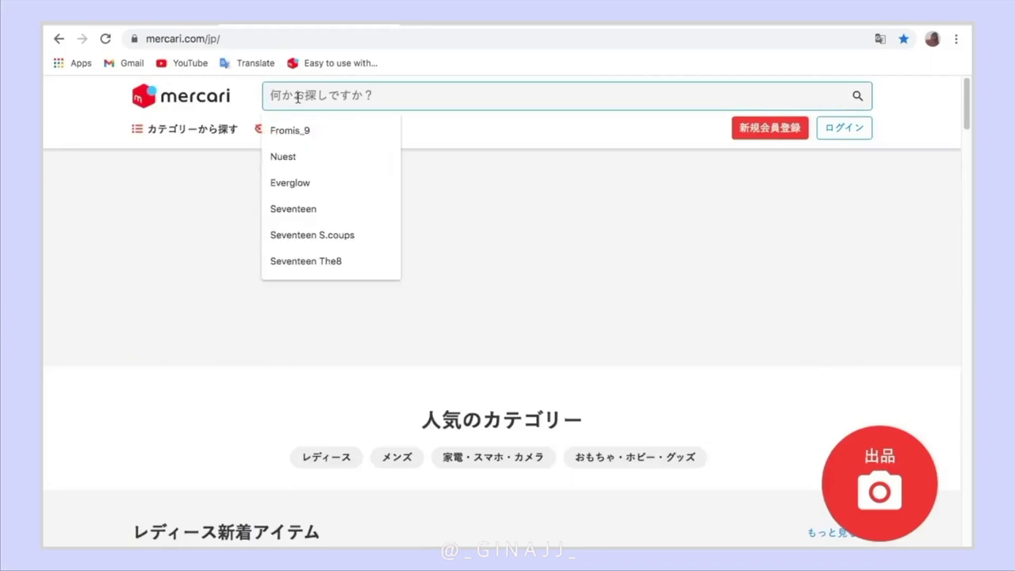
left_click(290, 130)
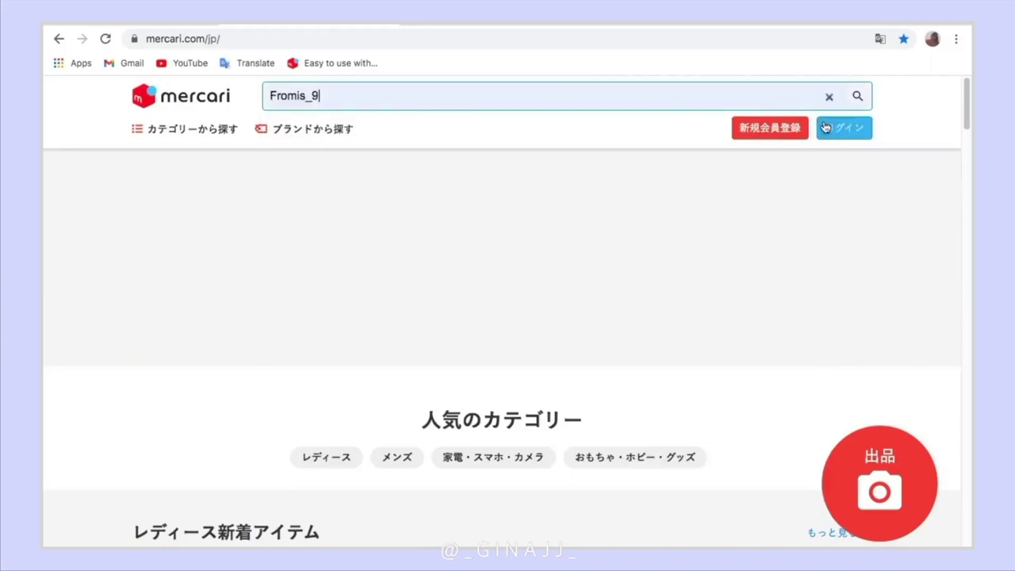
left_click(857, 97)
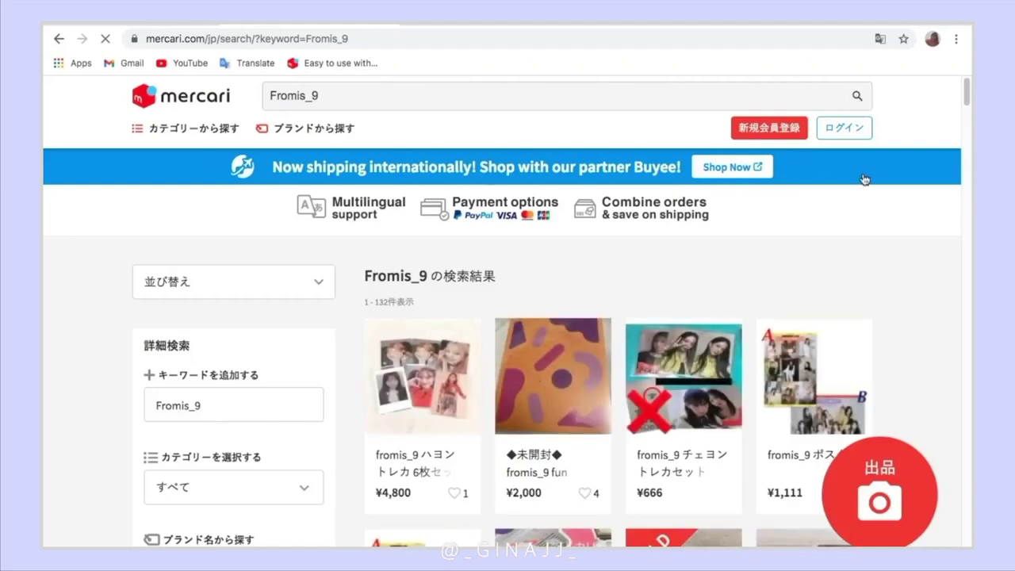
Step: Filter the Fromis_9 search results to items that are on sale (販売中)
scroll(905, 283, "down", 1)
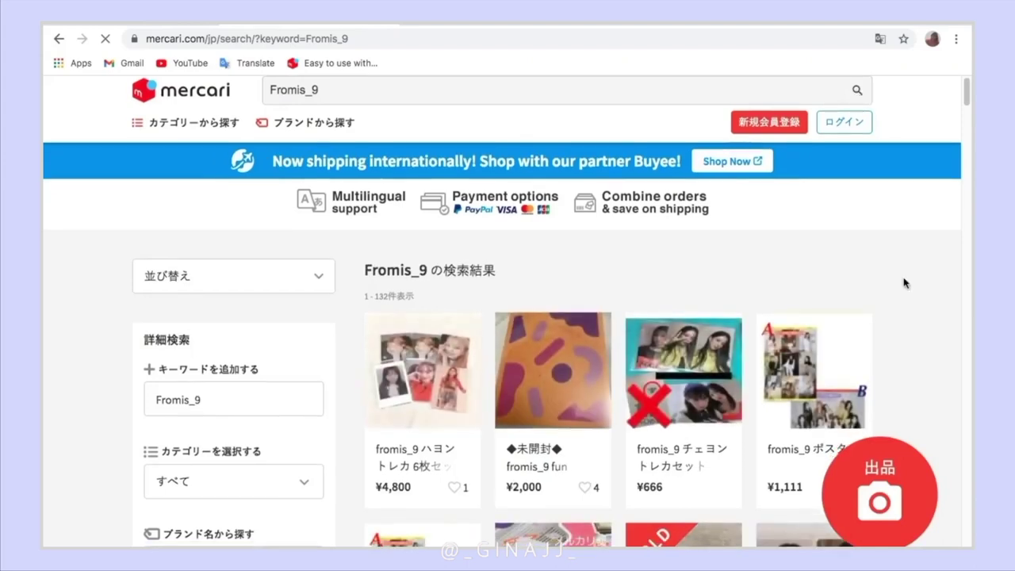
scroll(904, 284, "down", 2)
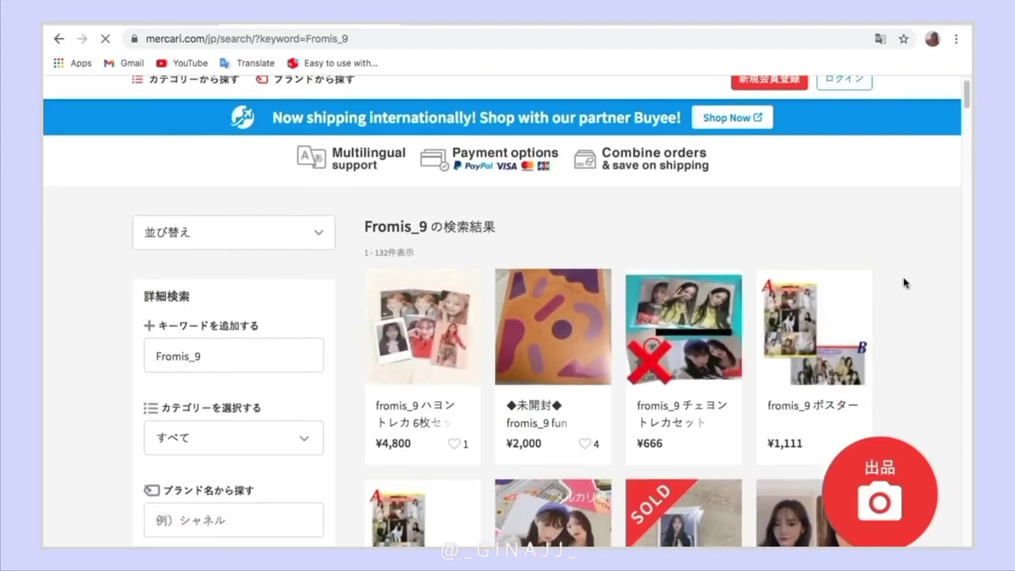
scroll(904, 283, "down", 2)
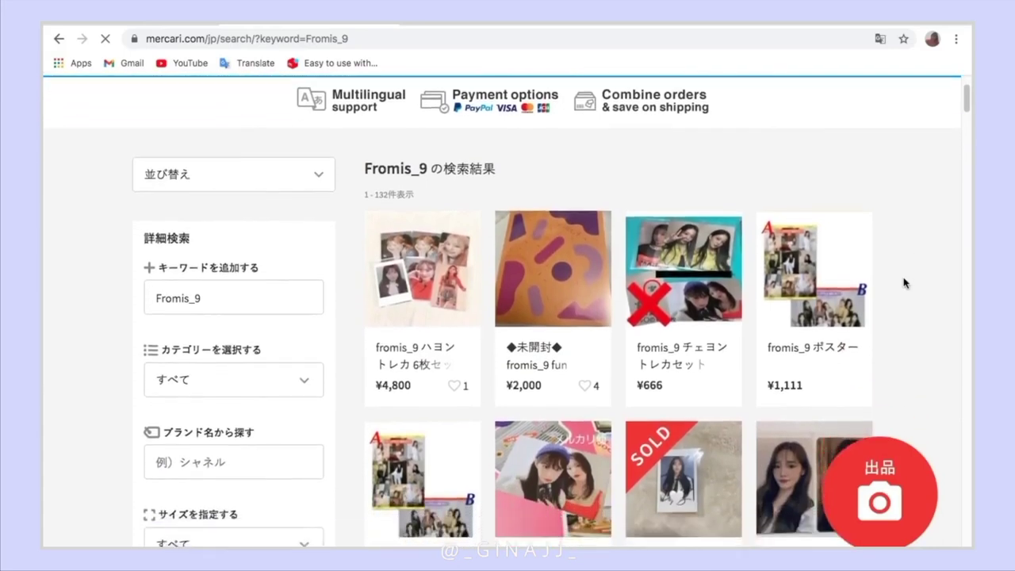
scroll(904, 283, "down", 3)
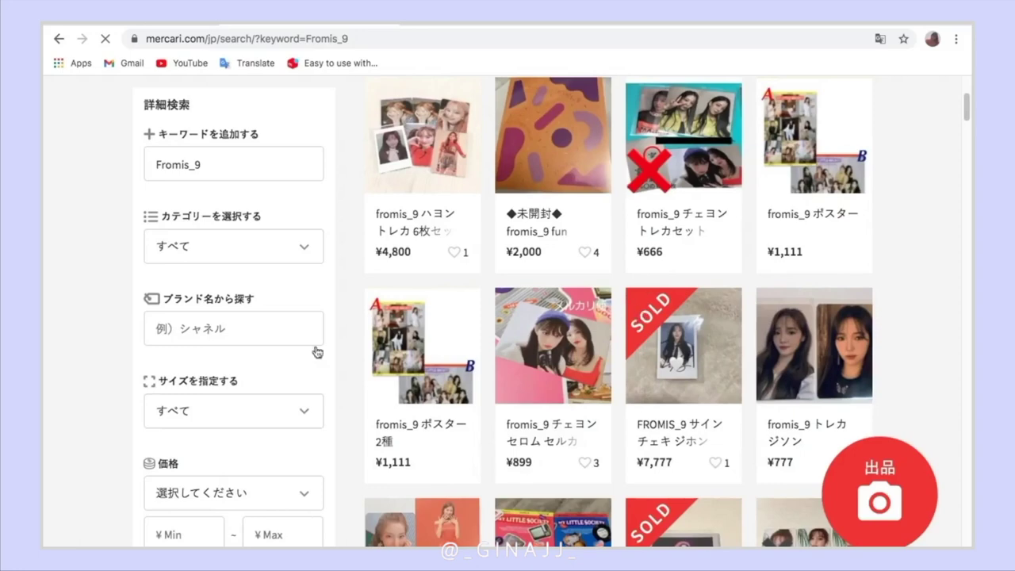
scroll(242, 373, "down", 4)
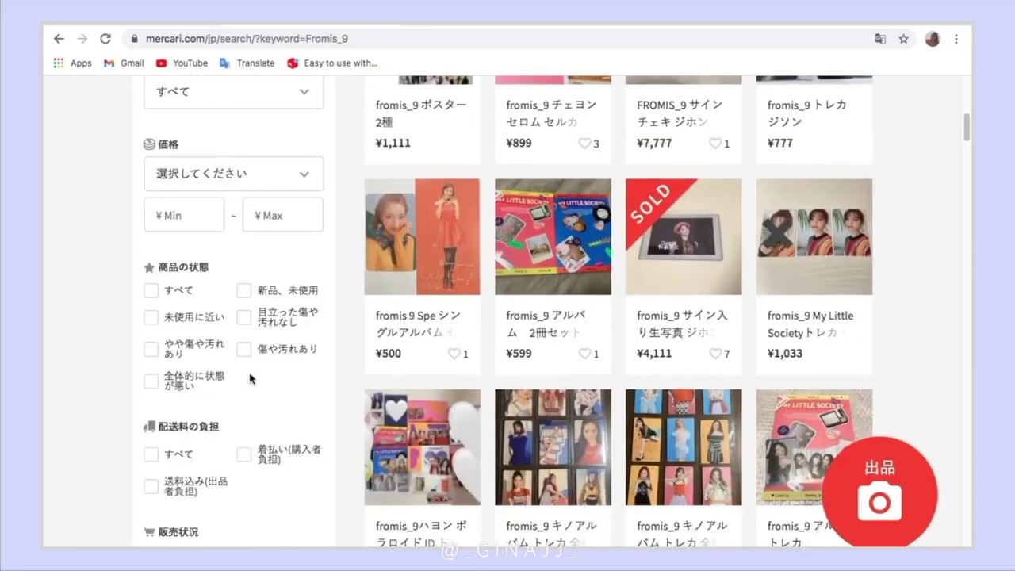
scroll(250, 378, "down", 2)
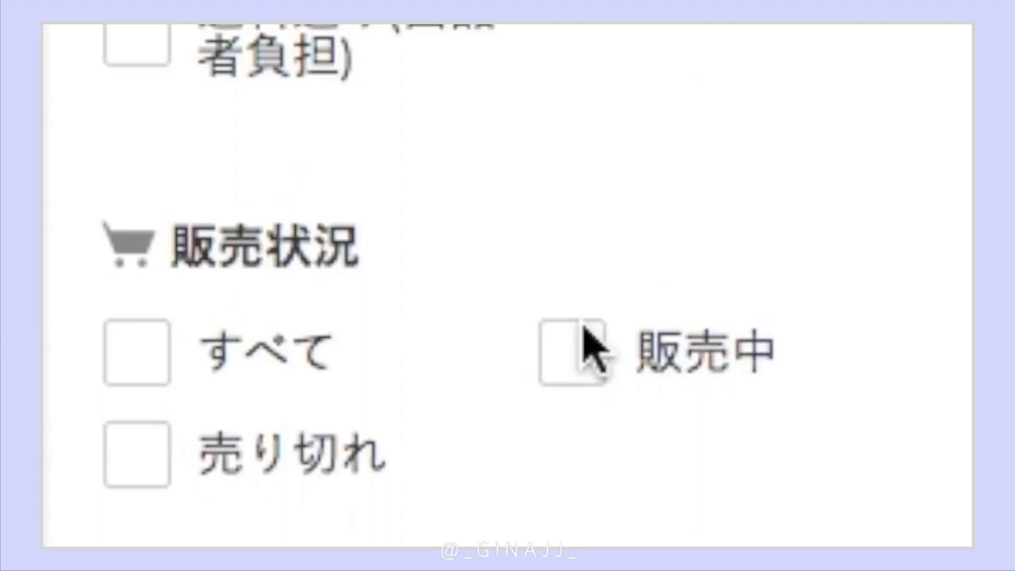
left_click(591, 350)
Step: Browse the filtered Fromis_9 listings page by page through results page 6
scroll(829, 355, "down", 5)
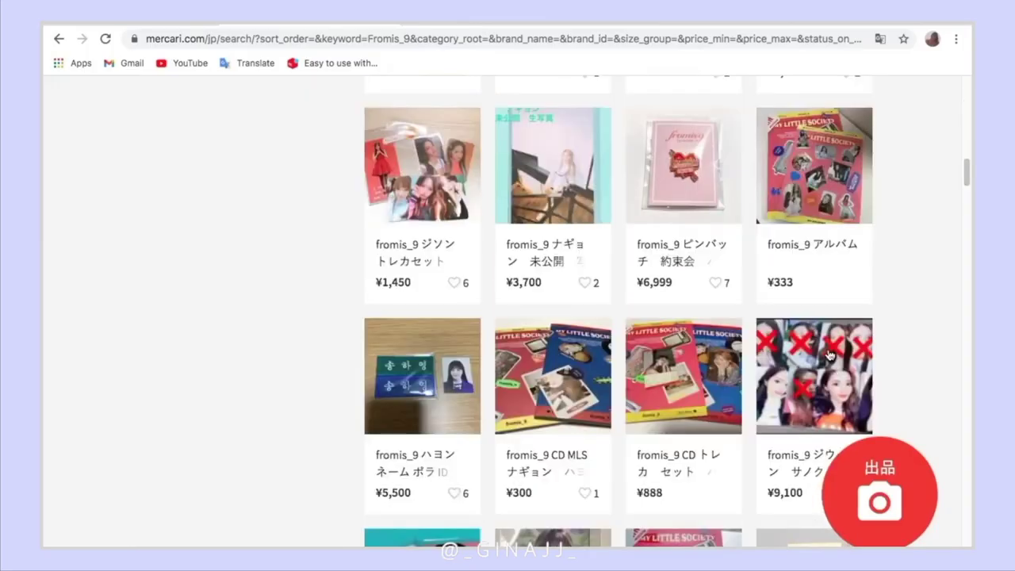
scroll(829, 355, "down", 5)
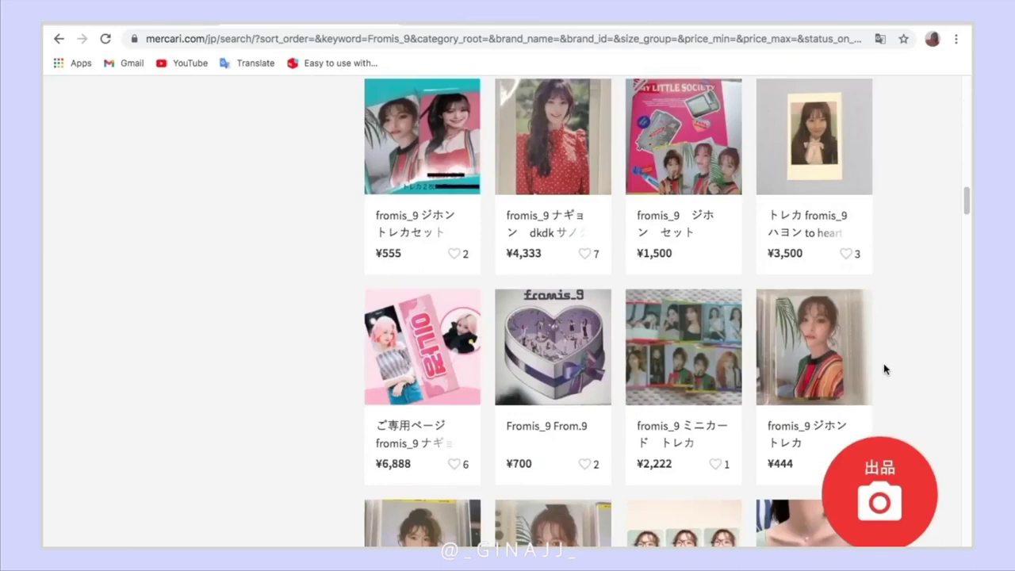
scroll(884, 368, "down", 2)
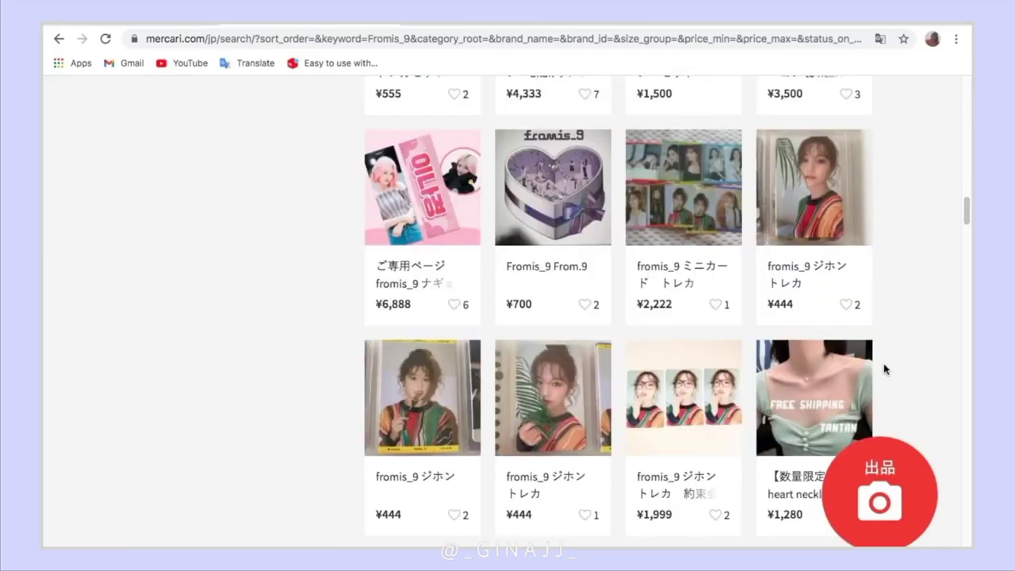
scroll(883, 368, "down", 10)
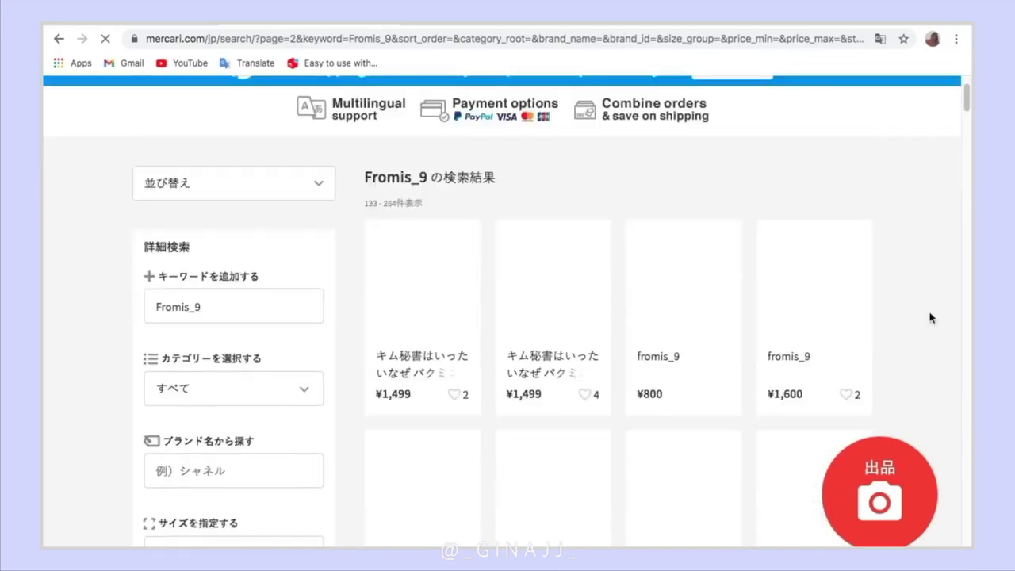
scroll(885, 324, "down", 10)
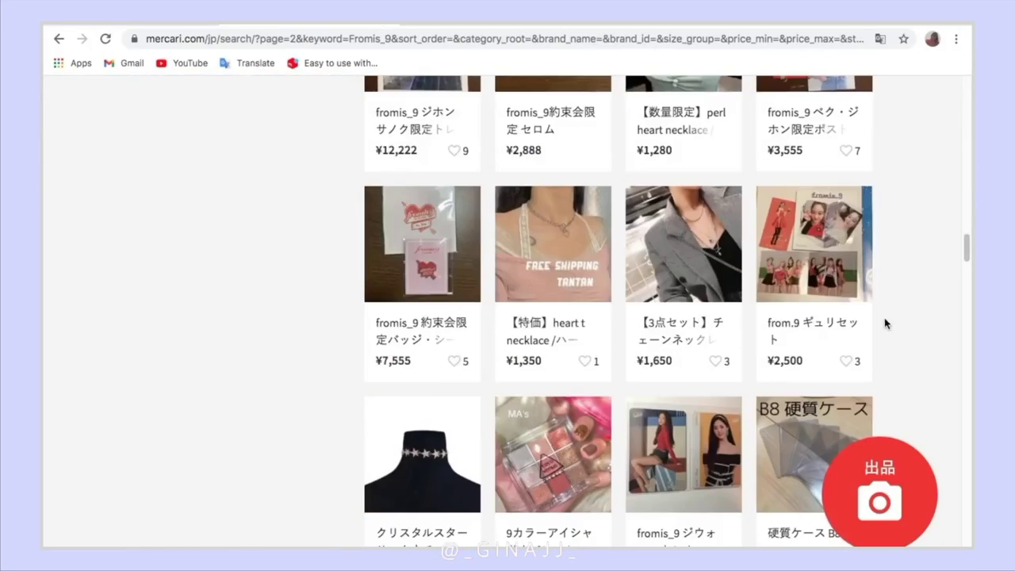
scroll(885, 324, "down", 10)
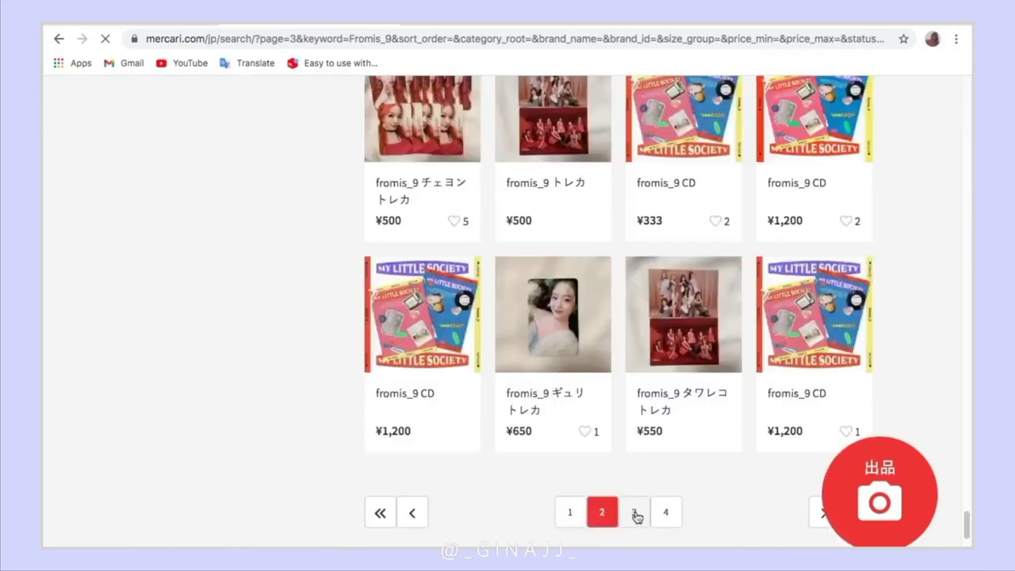
left_click(637, 515)
scroll(677, 436, "down", 5)
scroll(676, 436, "down", 10)
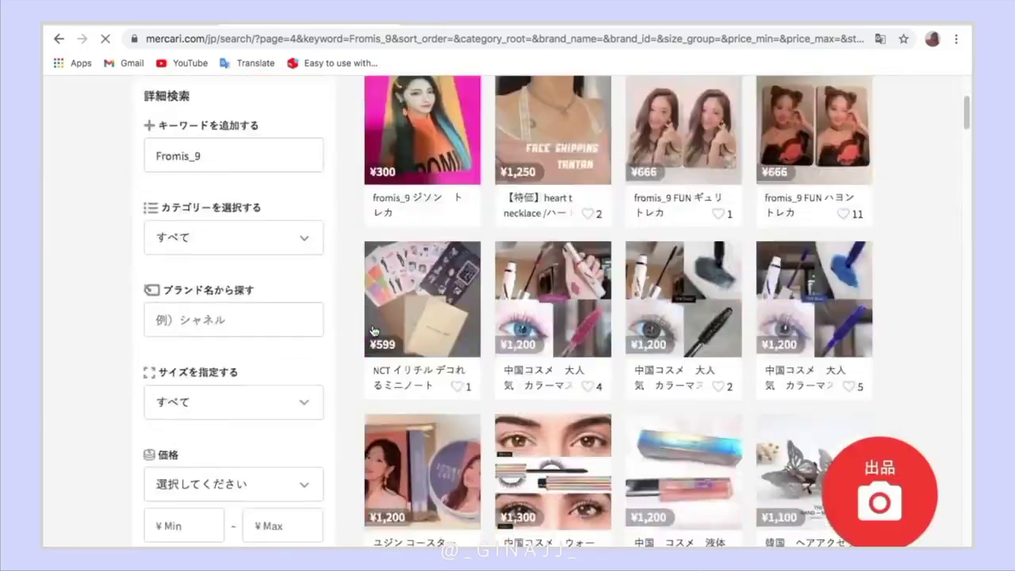
scroll(375, 331, "down", 5)
scroll(920, 317, "down", 15)
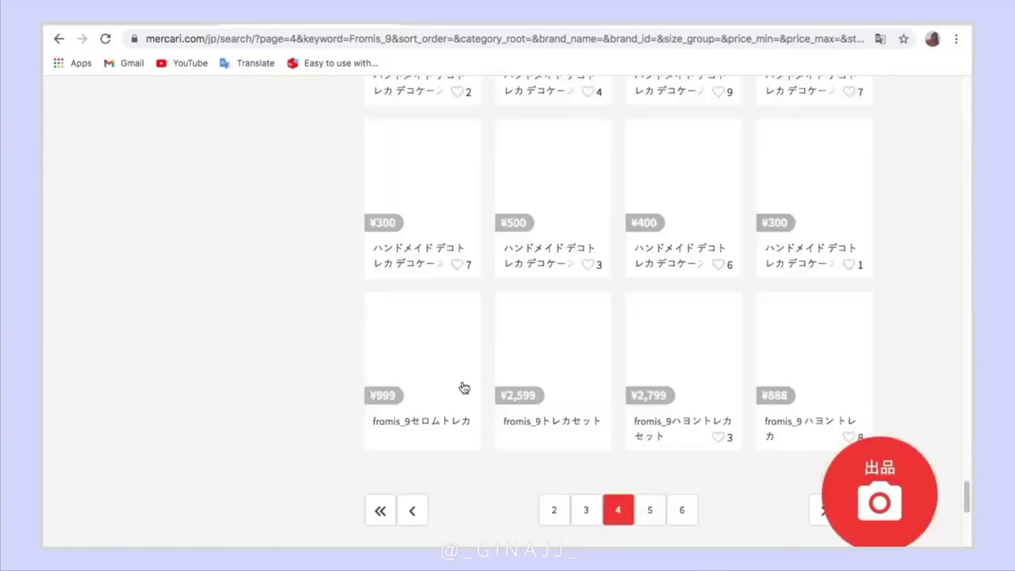
left_click(650, 510)
scroll(644, 369, "down", 15)
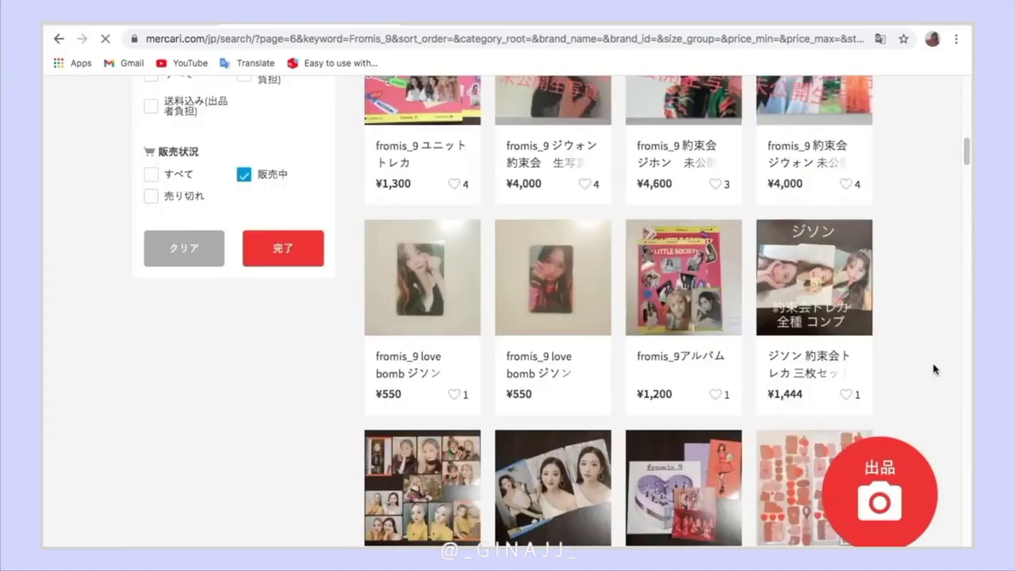
Step: Open the ¥555 "fromis_9 チェヨン トレカ" listing and examine its photos, item condition and shipping details
scroll(929, 363, "down", 10)
left_click(813, 203)
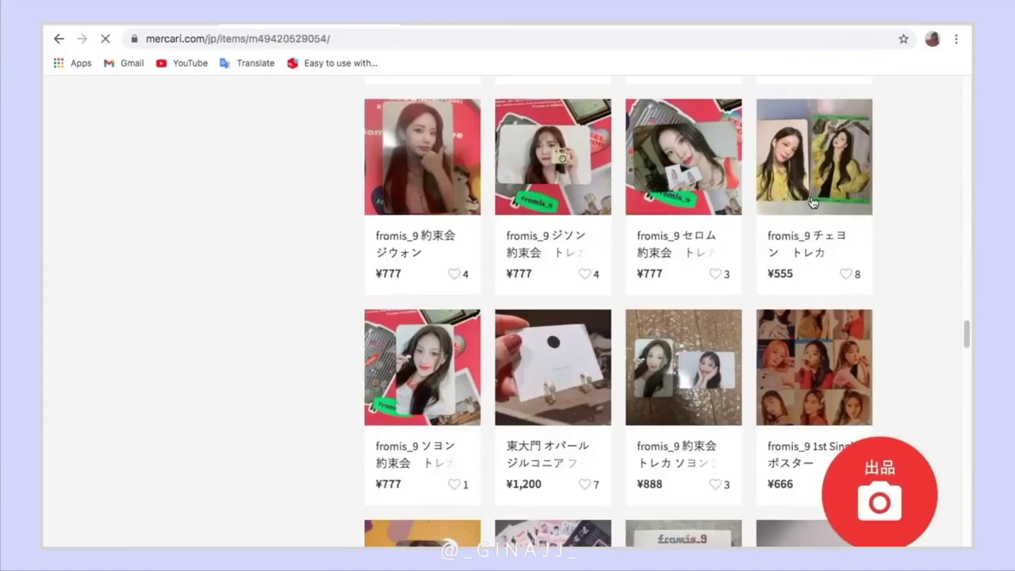
scroll(798, 278, "down", 4)
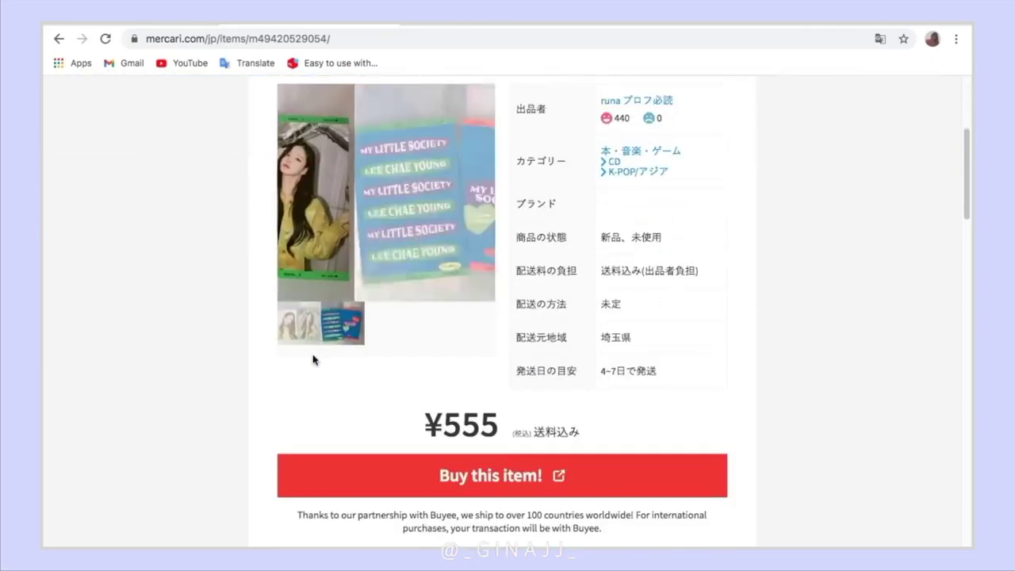
scroll(388, 349, "down", 2)
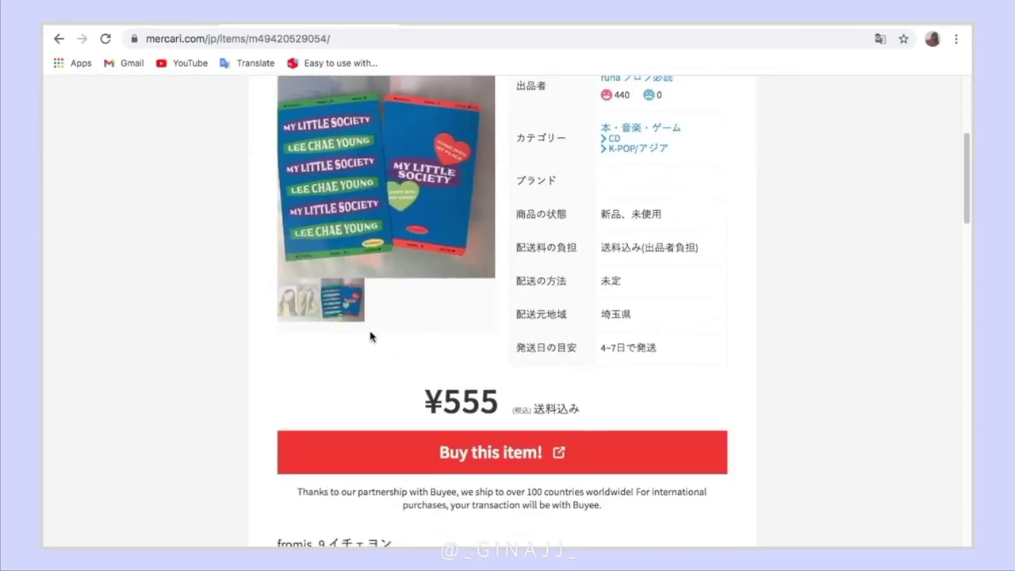
Step: Translate the photocard listing page with the browser's page translation
scroll(300, 316, "down", 1)
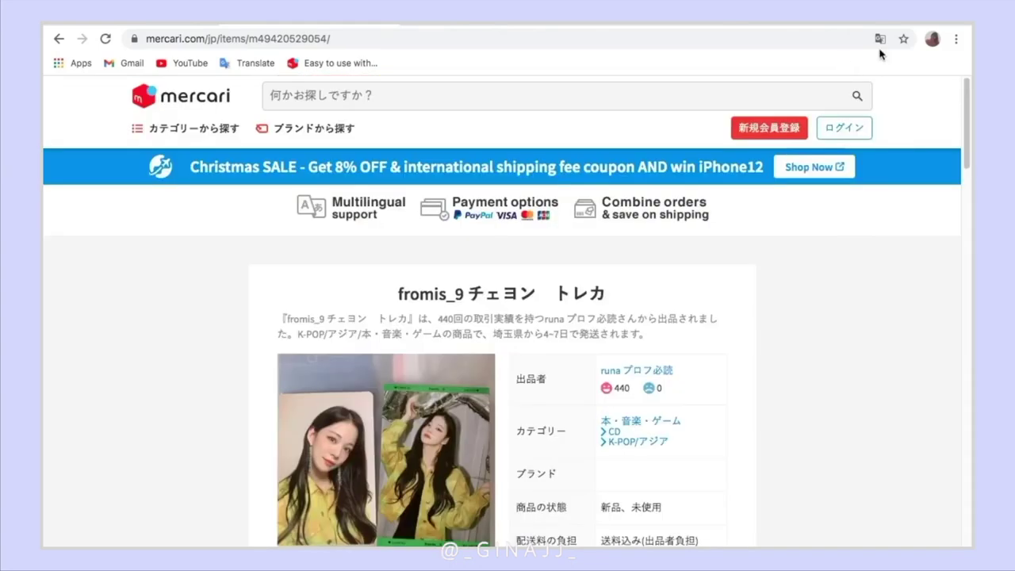
left_click(879, 38)
left_click(805, 65)
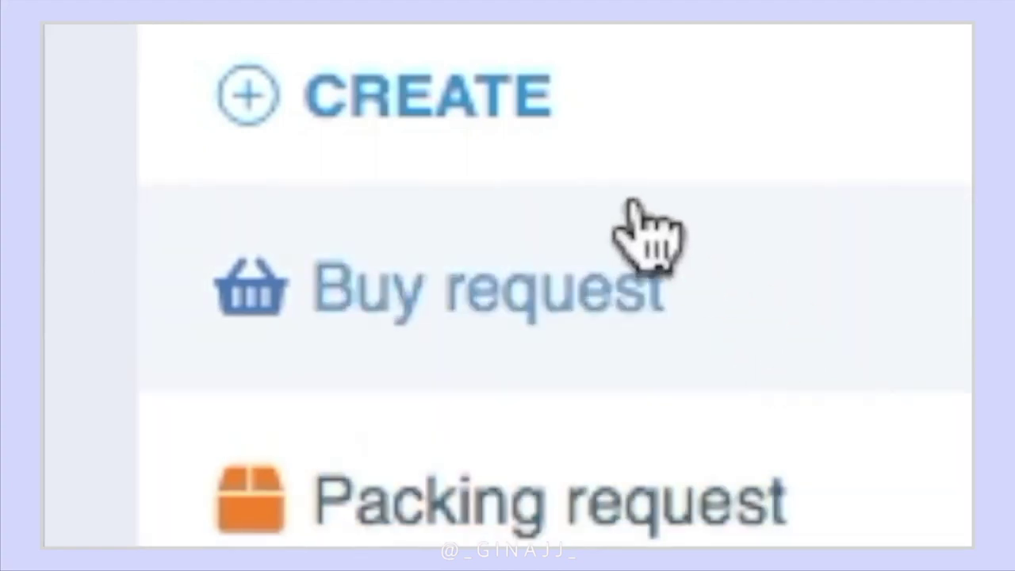
Step: Return to the Neokyo account and open the form for creating a buy request
left_click(494, 325)
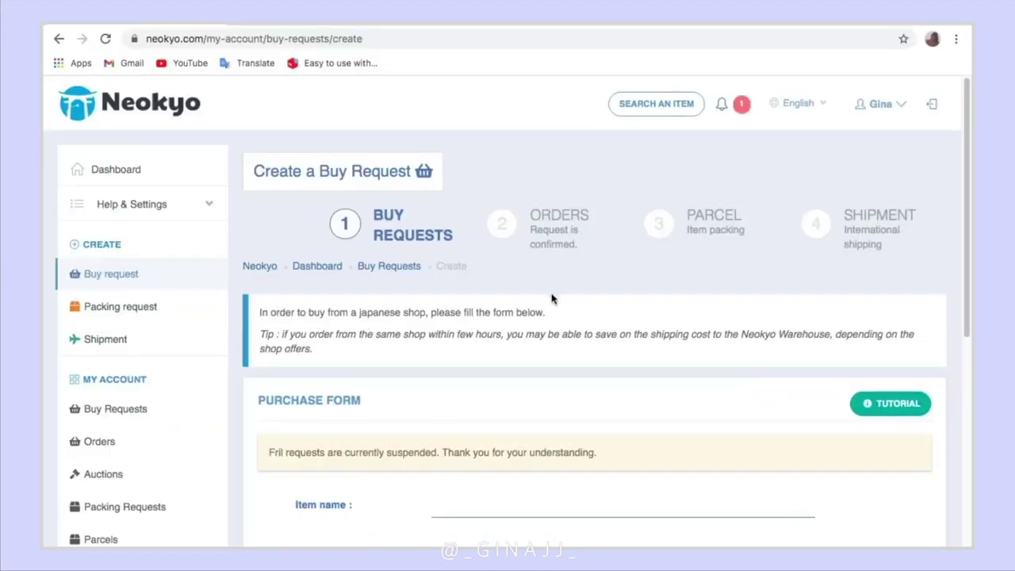
Step: Copy the title "fromis_9 チェヨン トレカ" from the Mercari listing into the buy request's item name
scroll(553, 299, "down", 4)
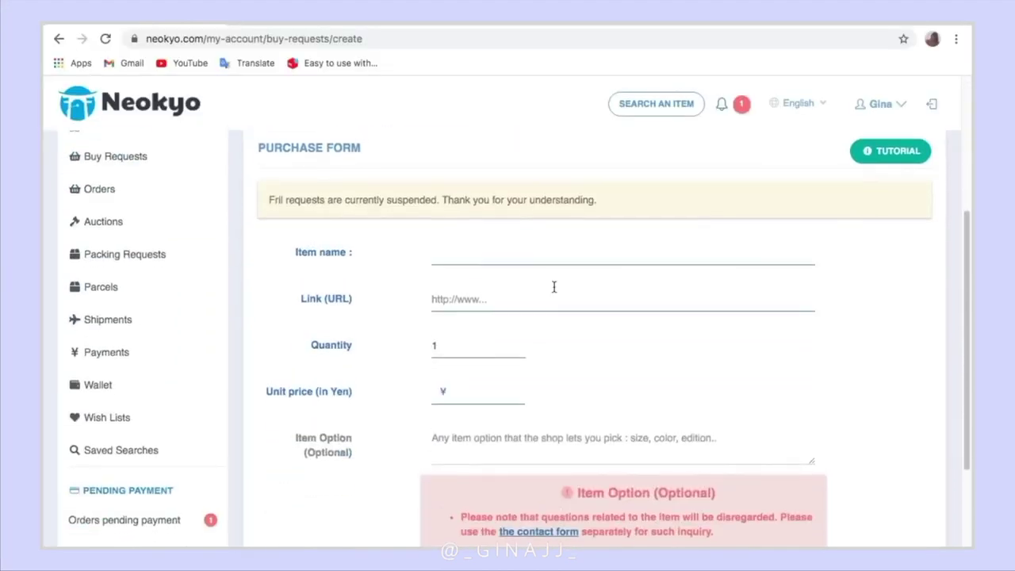
scroll(554, 287, "up", 1)
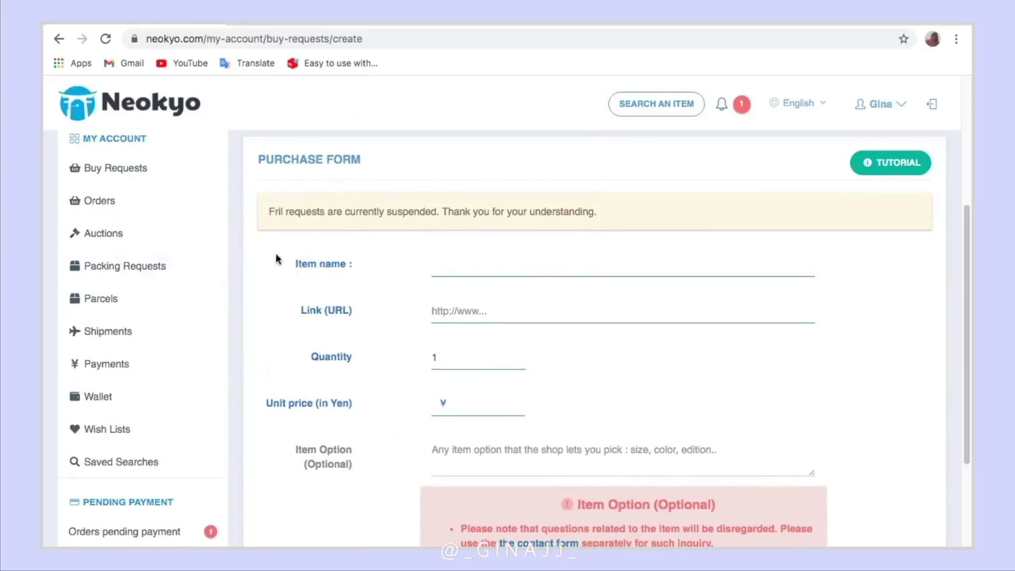
left_click(304, 29)
left_click_drag(397, 113, 603, 119)
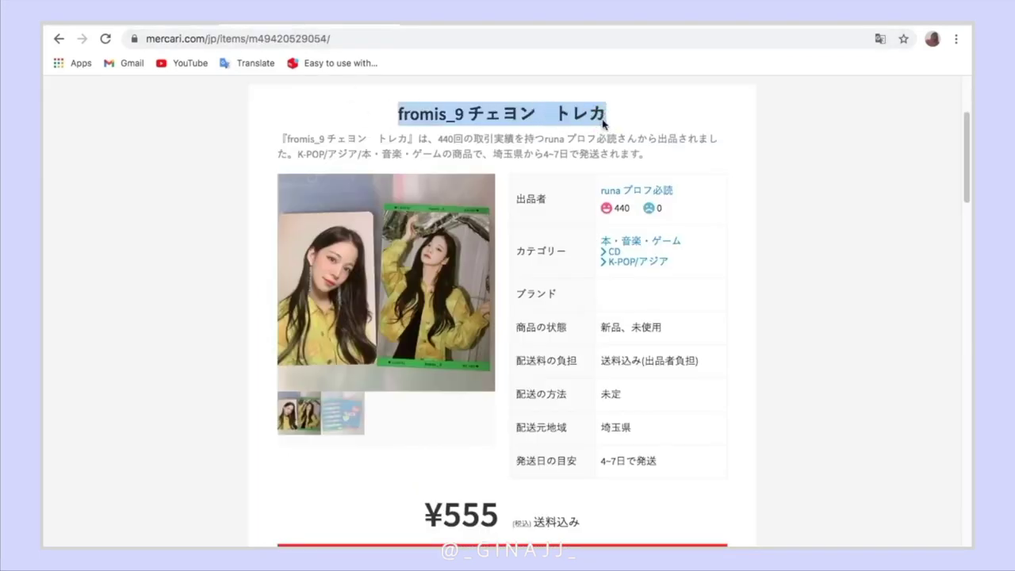
right_click(601, 118)
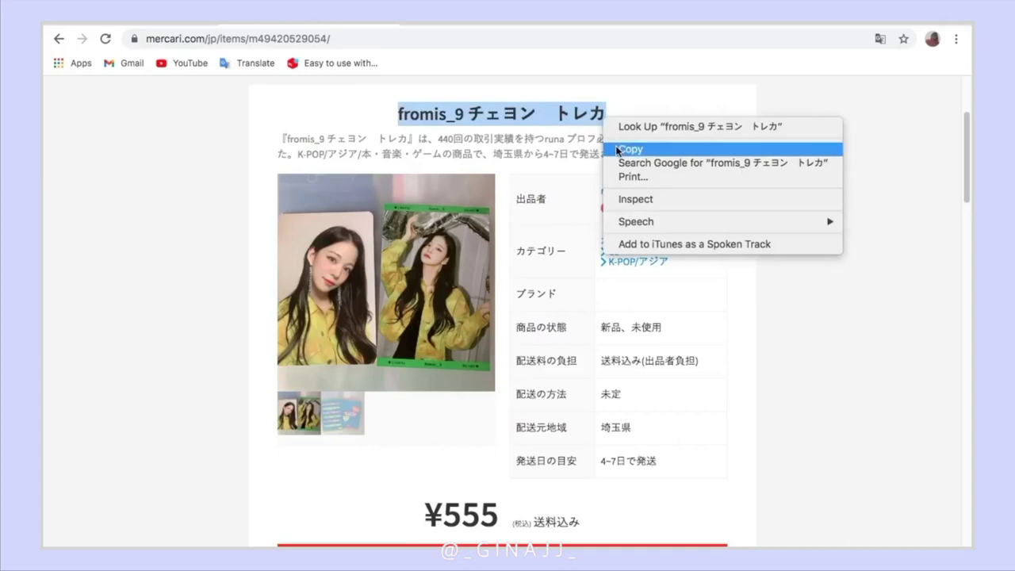
left_click(618, 150)
left_click(164, 26)
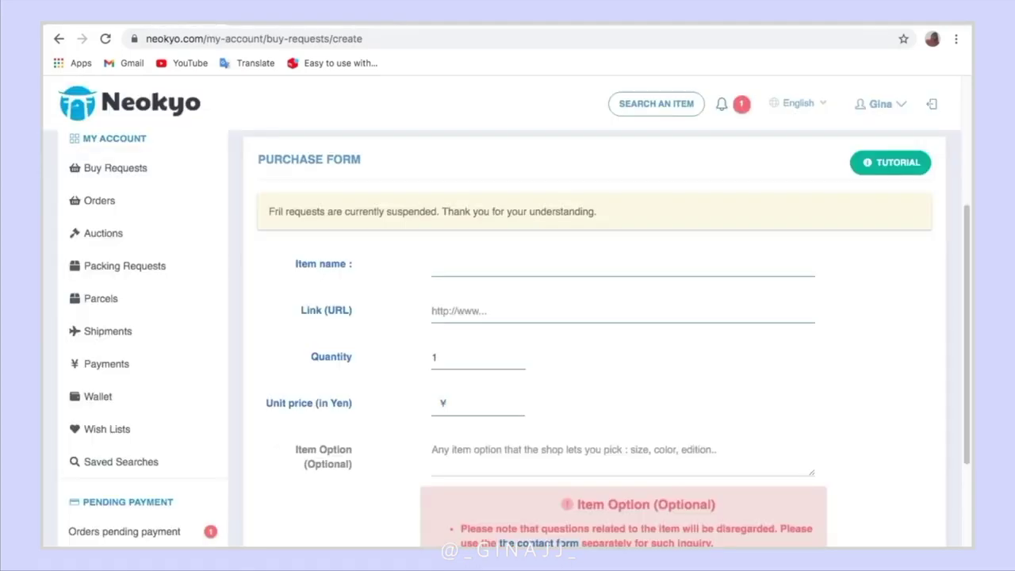
right_click(435, 253)
left_click(486, 358)
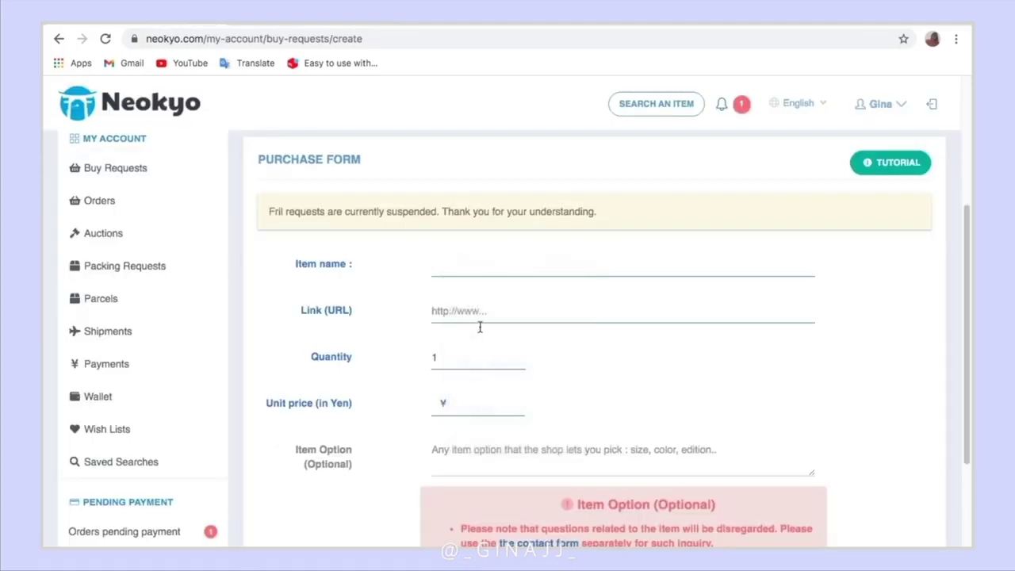
left_click(604, 305)
Step: Copy the Mercari listing's address into the buy request's link field
left_click(287, 29)
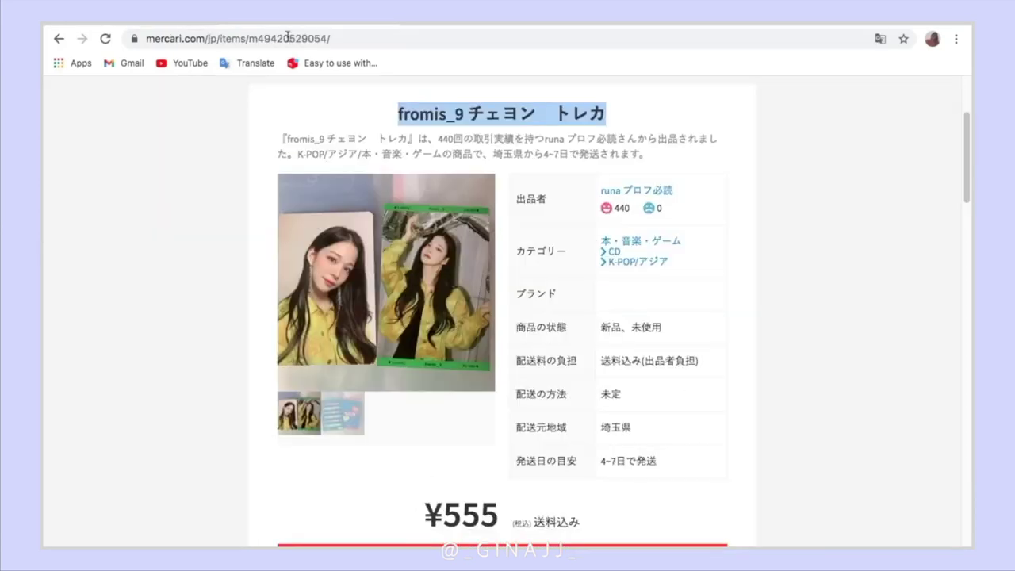
left_click(333, 39)
right_click(337, 43)
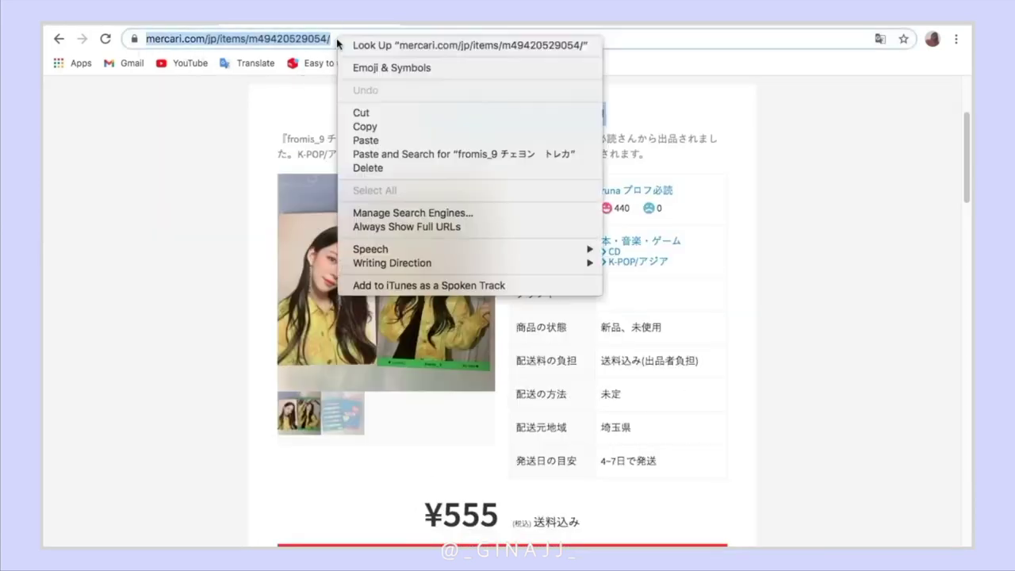
left_click(375, 125)
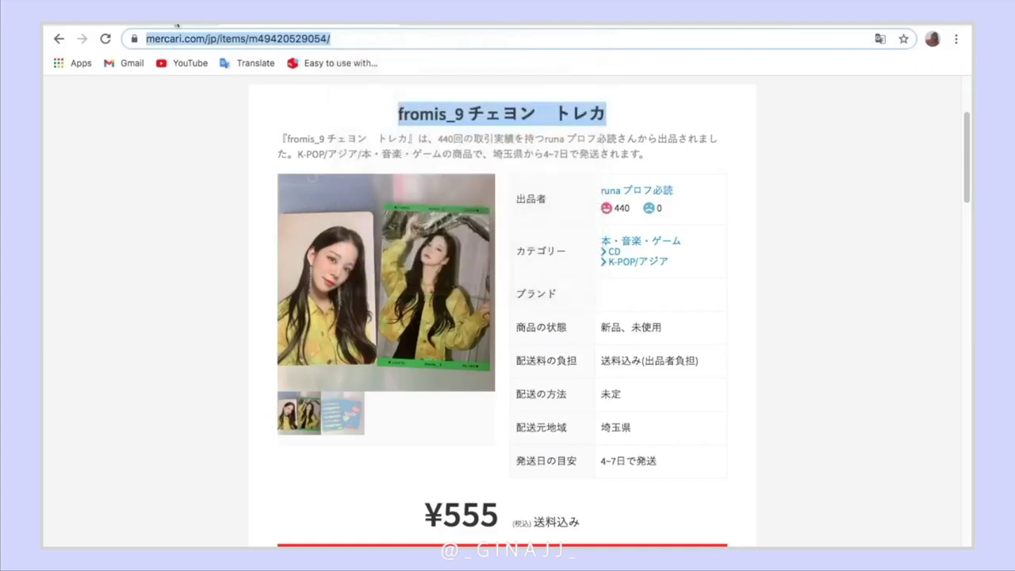
left_click(178, 25)
left_click(444, 308)
right_click(448, 309)
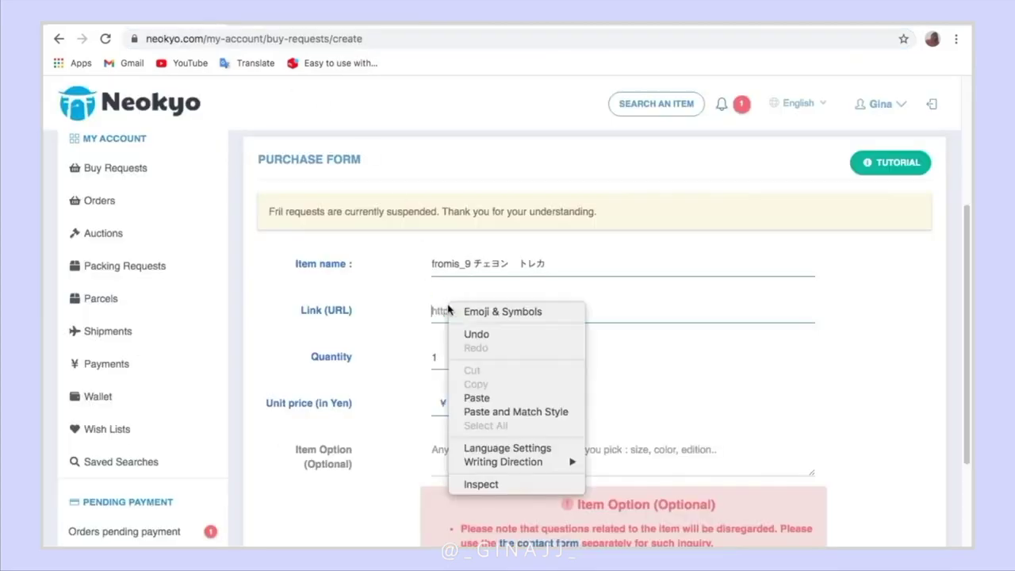
left_click(485, 398)
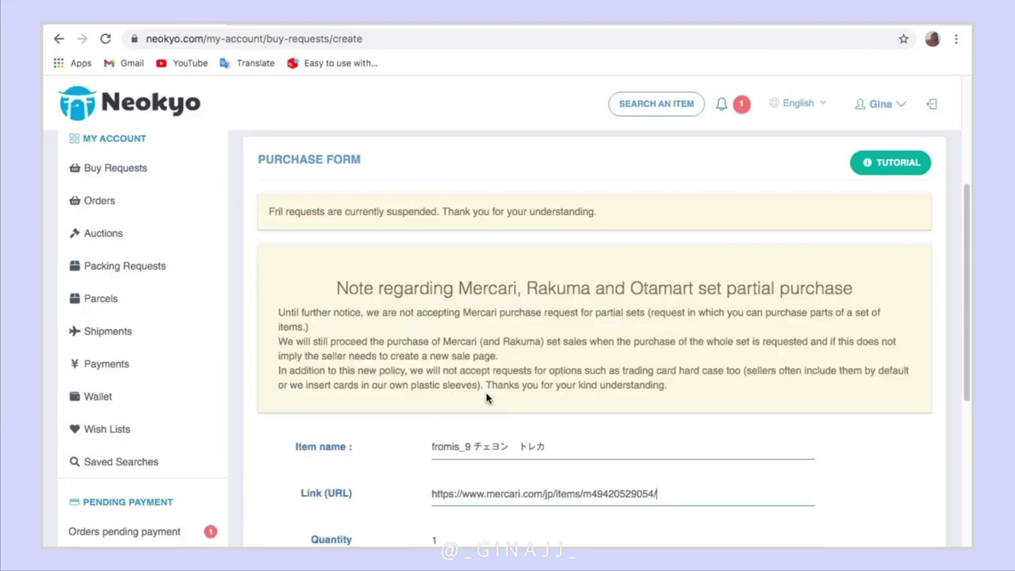
Step: Check the price on the Mercari listing and set the buy request's unit price to 555 yen
scroll(474, 367, "down", 1)
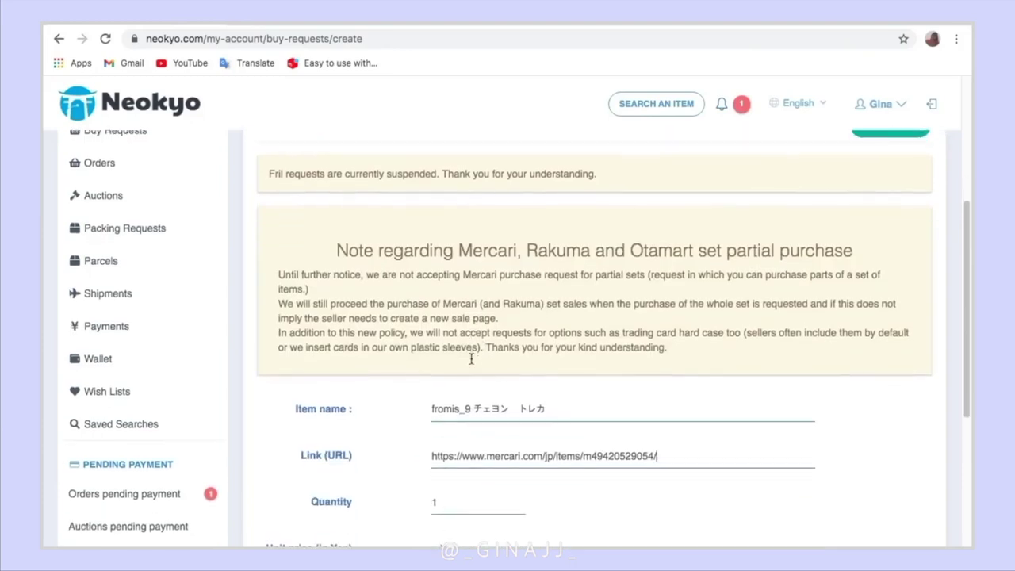
scroll(471, 363, "down", 1)
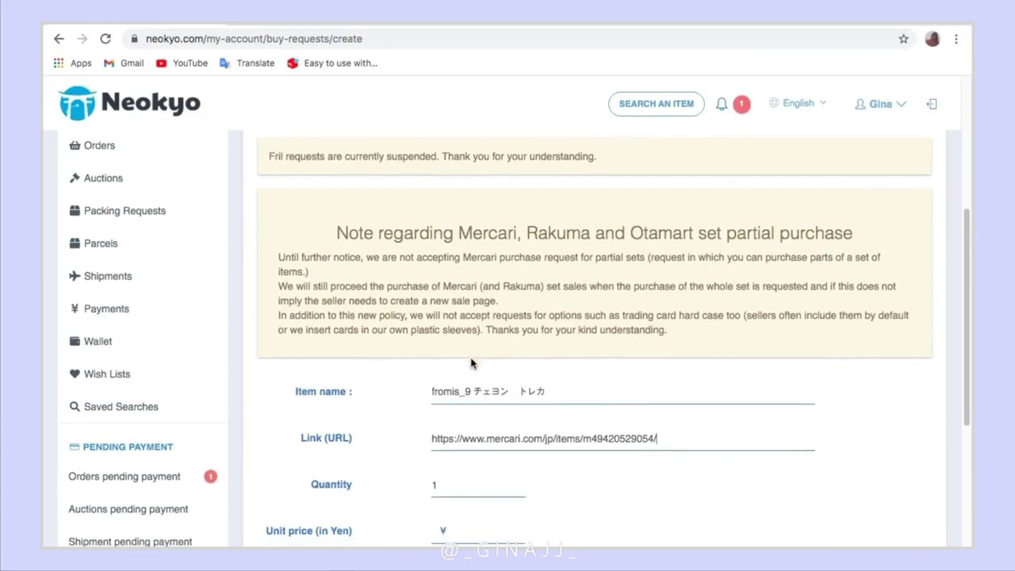
scroll(472, 367, "down", 2)
left_click(455, 476)
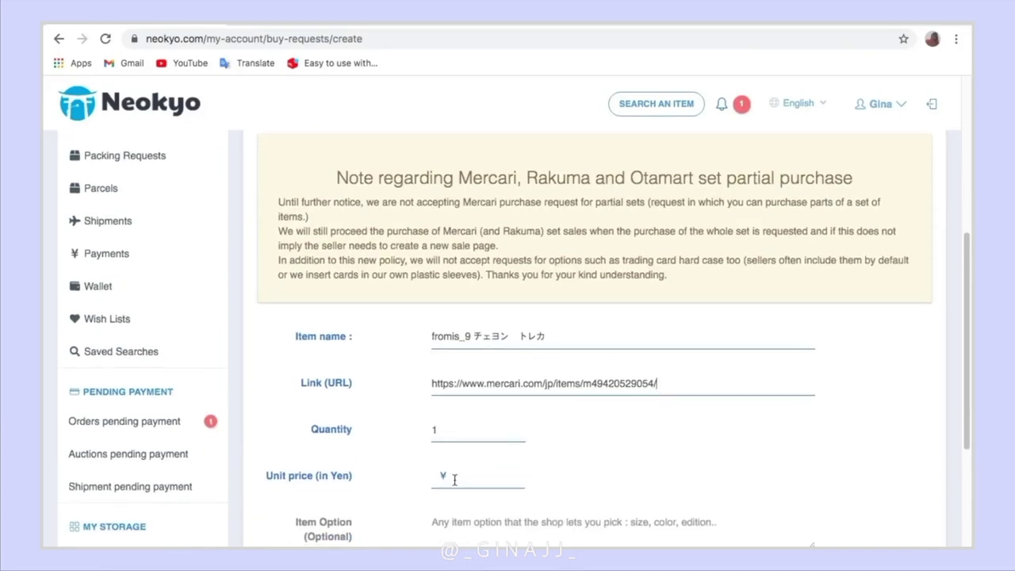
key("ctrl+shift+Tab")
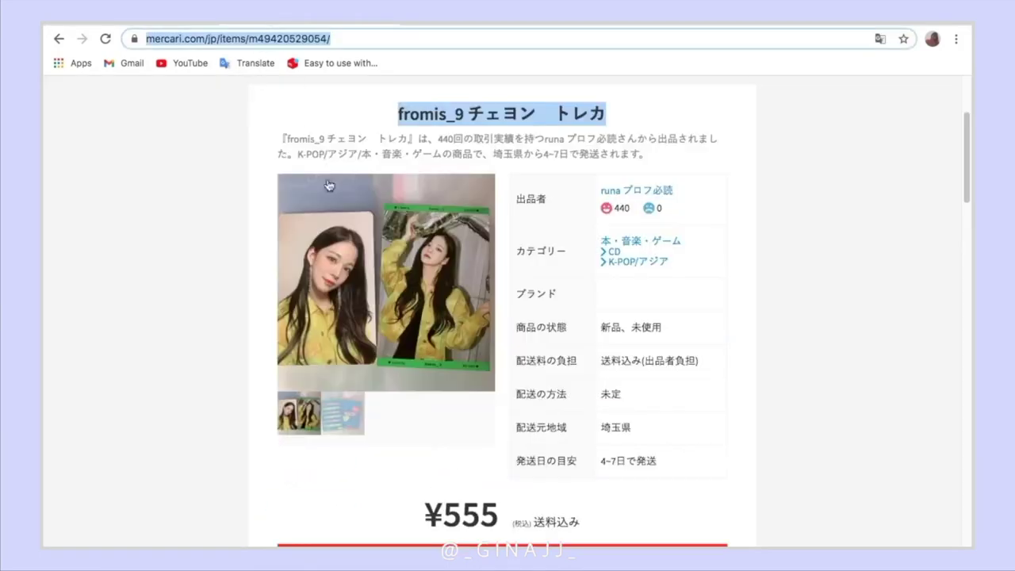
scroll(472, 492, "down", 1)
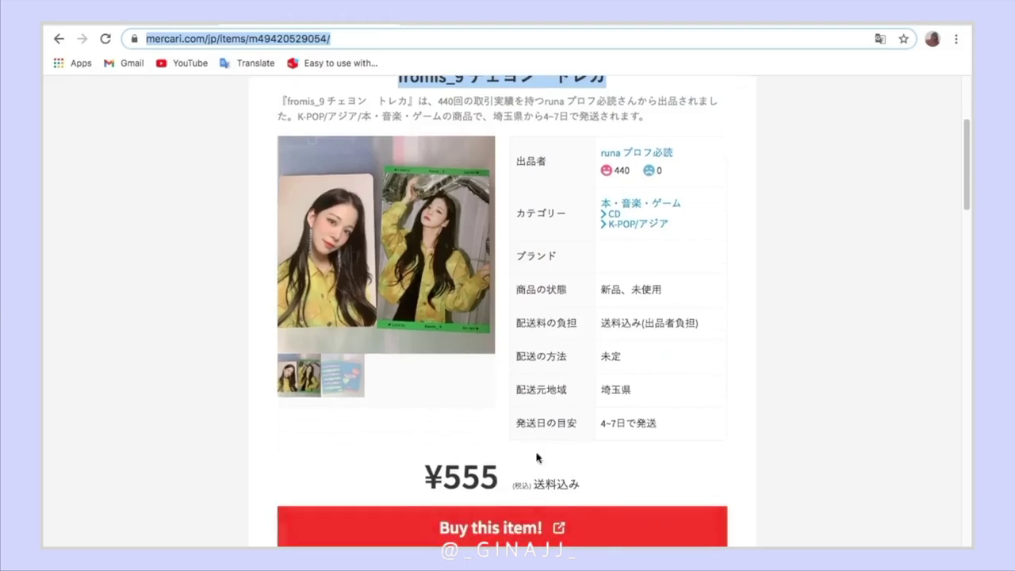
key("ctrl+Tab")
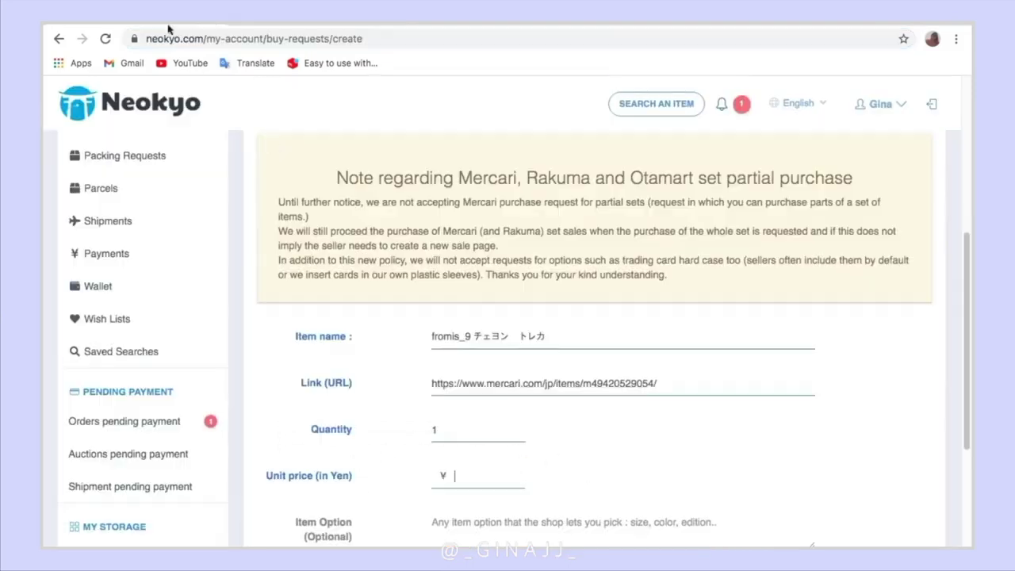
scroll(507, 365, "down", 1)
type("555")
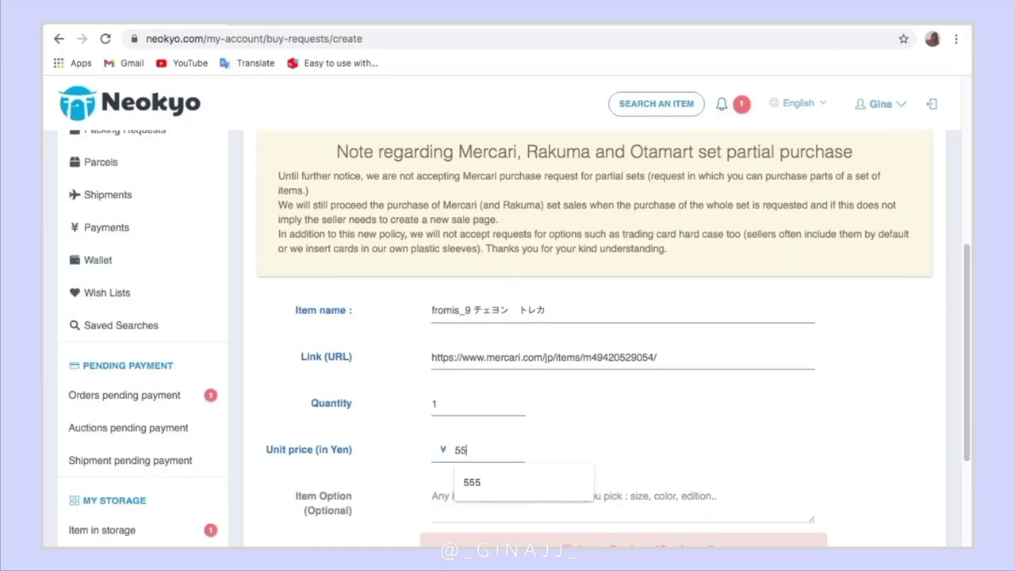
Step: Enter "2 cards" as the item option of the buy request
left_click(463, 498)
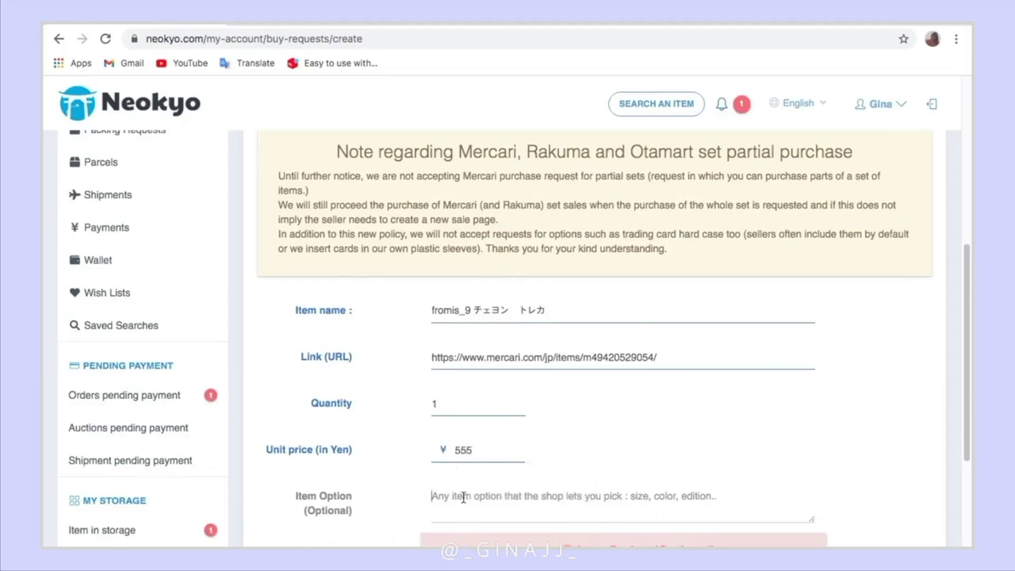
scroll(463, 498, "down", 1)
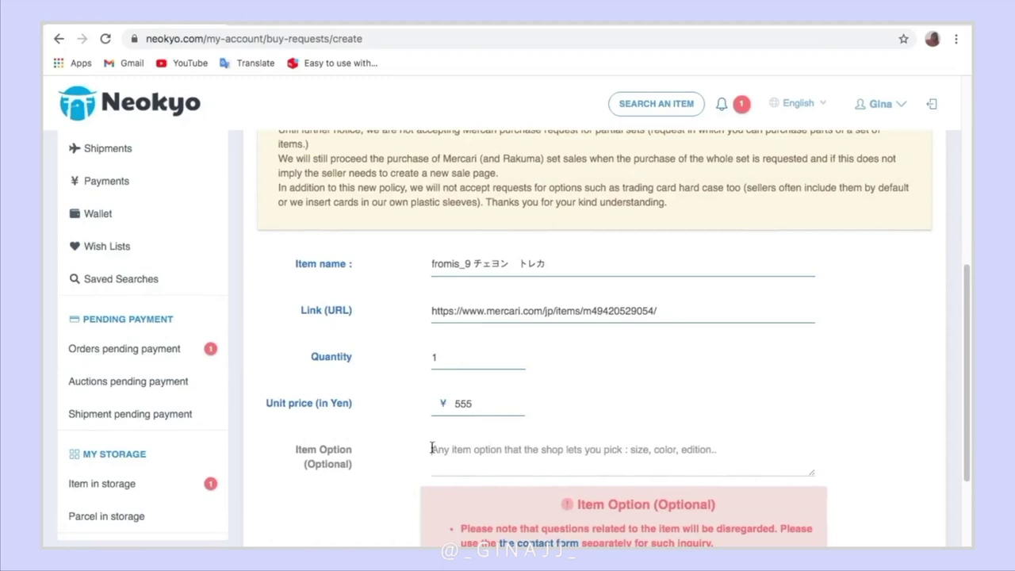
type("@")
key("BackSpace")
type("2 card")
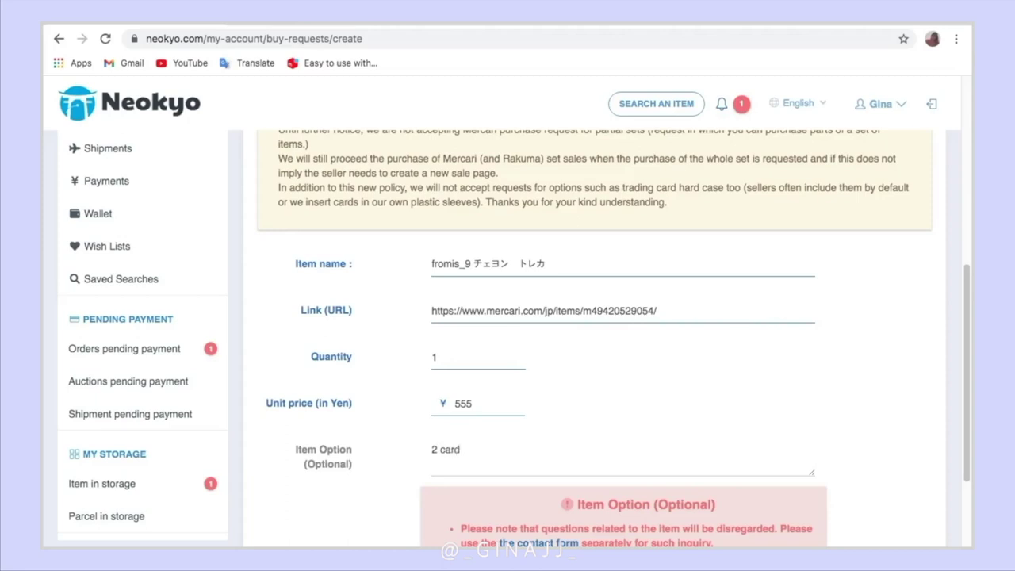
type("s")
Step: Send the buy request and review its entry in the list of requests in review
scroll(514, 375, "down", 3)
scroll(514, 375, "down", 1)
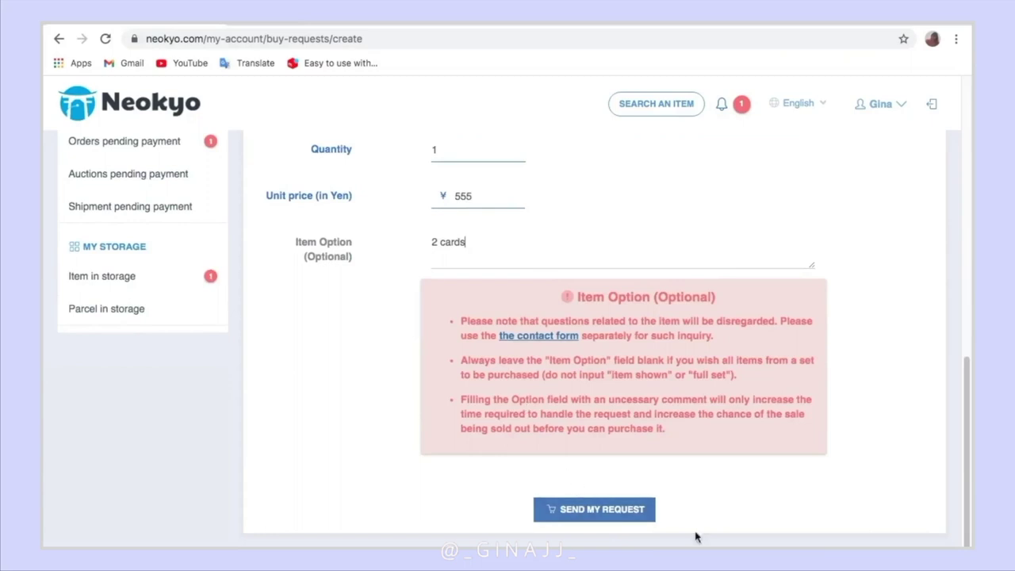
left_click(590, 515)
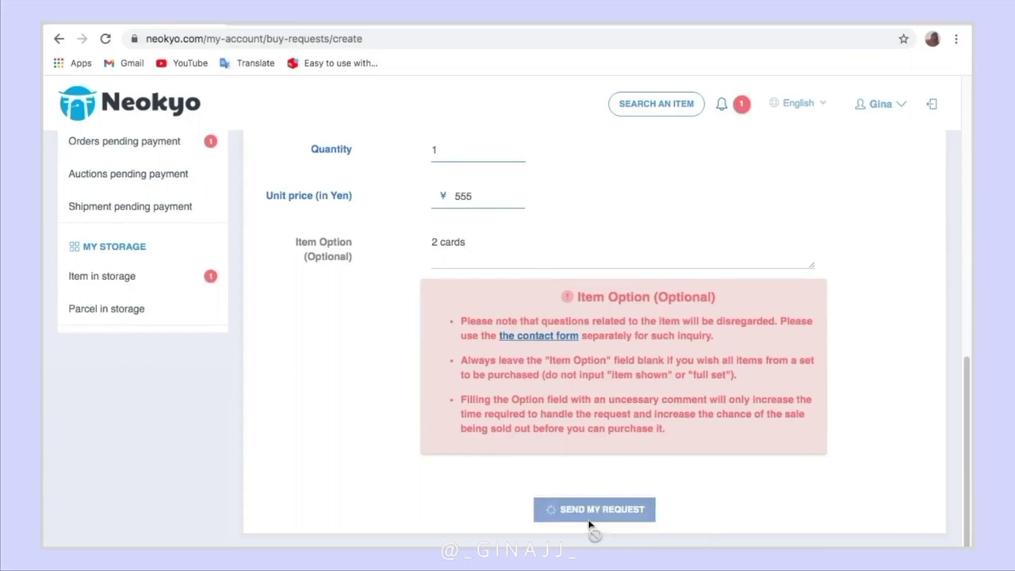
scroll(583, 520, "down", 2)
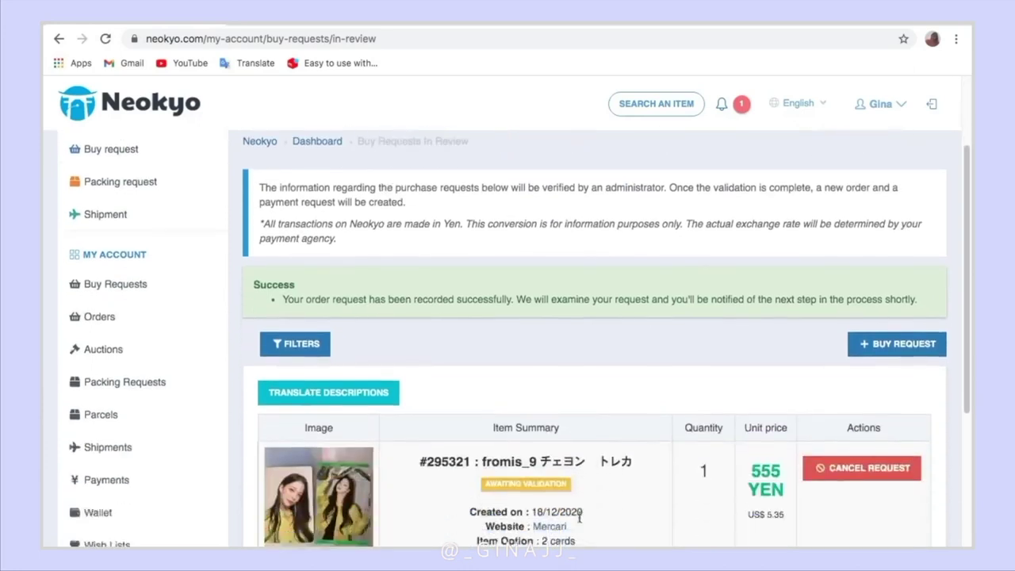
scroll(580, 517, "down", 4)
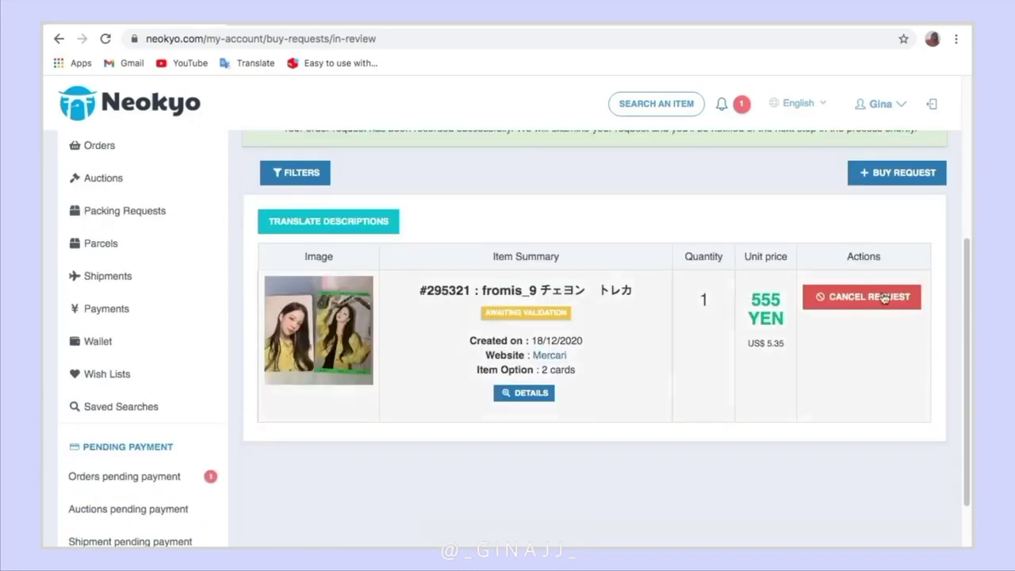
scroll(888, 487, "up", 4)
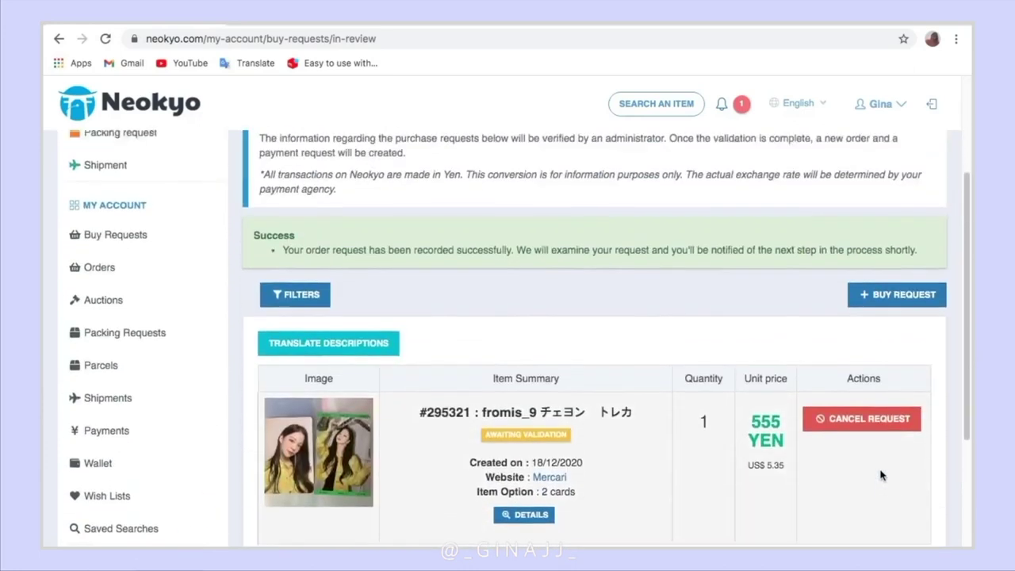
scroll(822, 539, "down", 1)
scroll(821, 539, "down", 1)
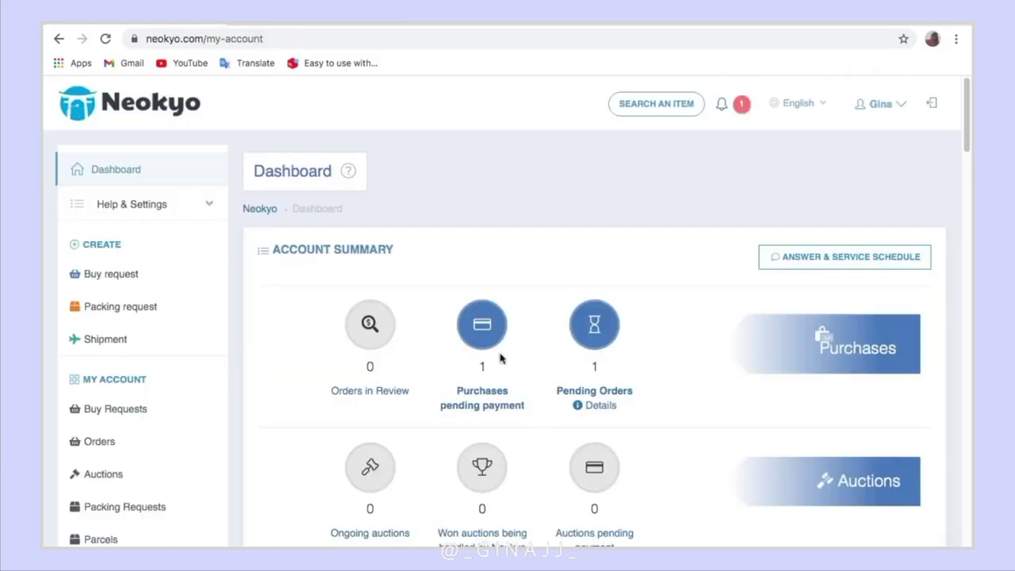
Step: Open the purchases pending payment from the dashboard and locate the ¥805 fromis_9 photocard order
left_click(488, 408)
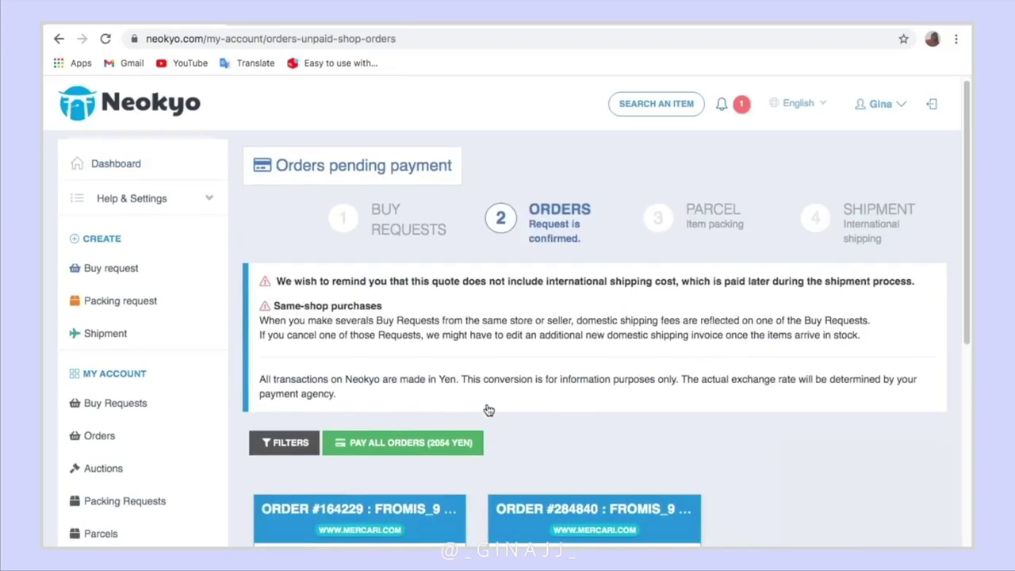
scroll(489, 409, "down", 2)
scroll(488, 410, "down", 3)
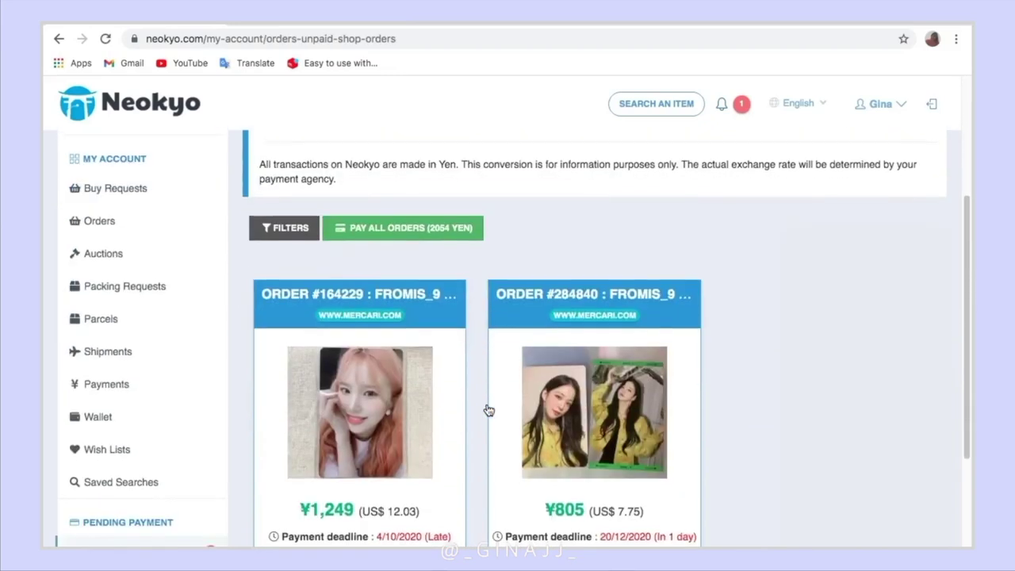
scroll(488, 408, "down", 2)
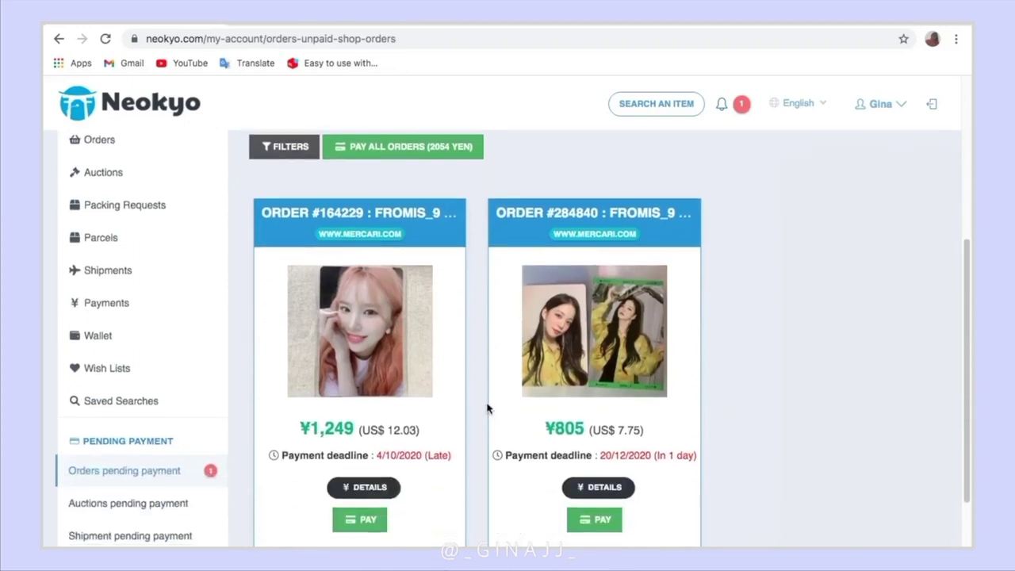
scroll(488, 409, "down", 1)
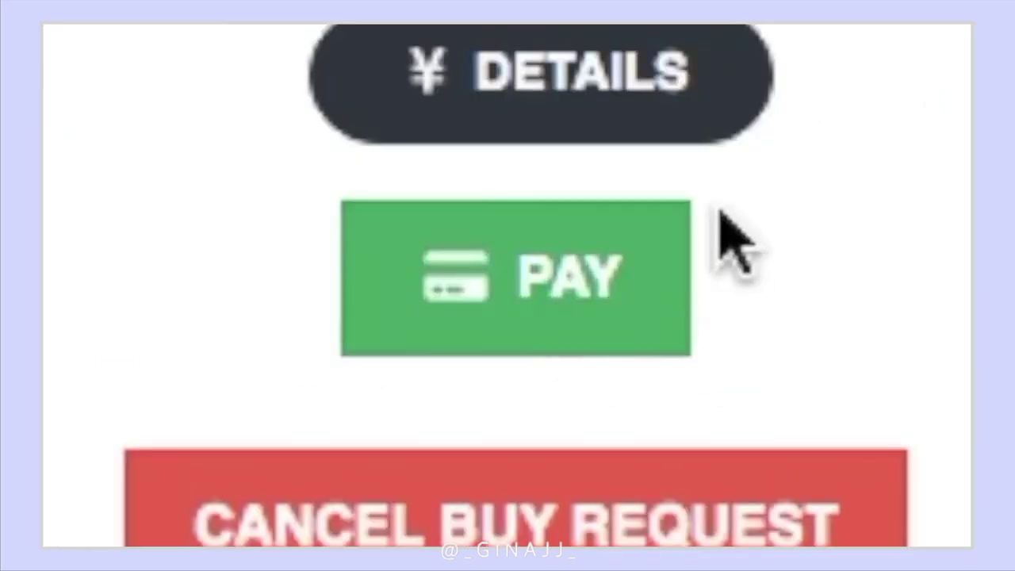
Step: Start the payment of the ¥805 photocard order and review the available payment methods and their handling fees
left_click(585, 507)
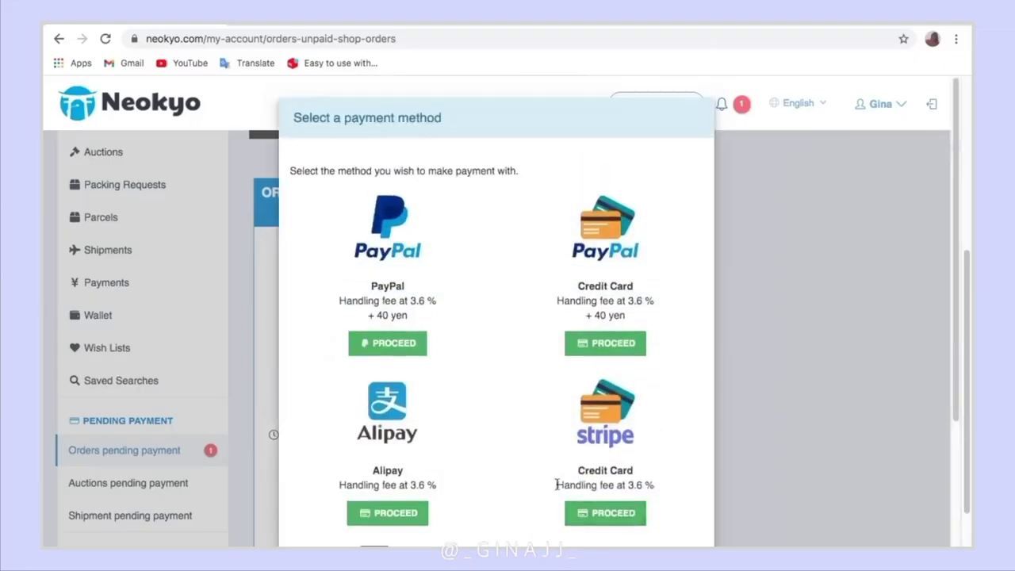
scroll(465, 289, "down", 1)
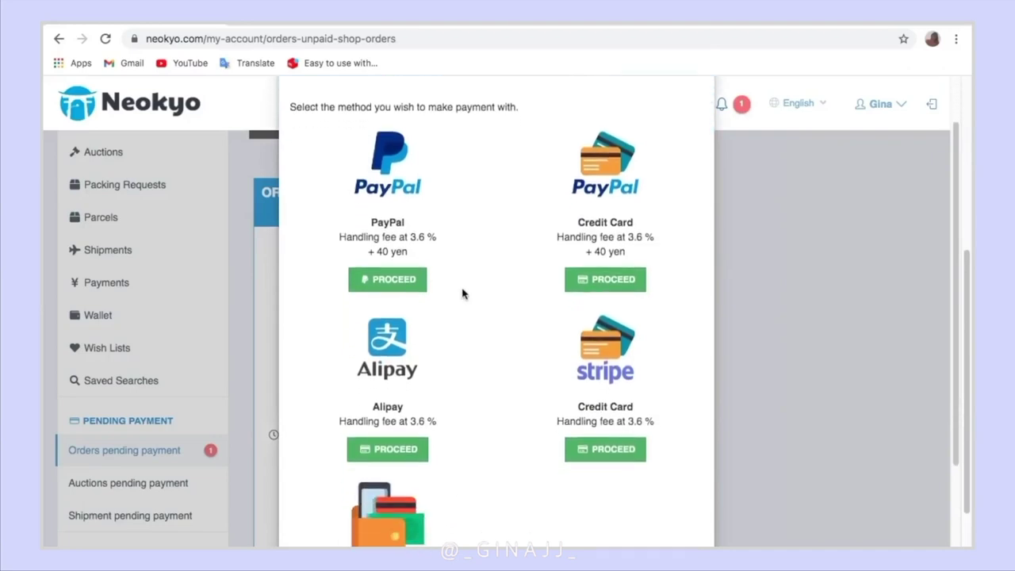
scroll(493, 387, "down", 1)
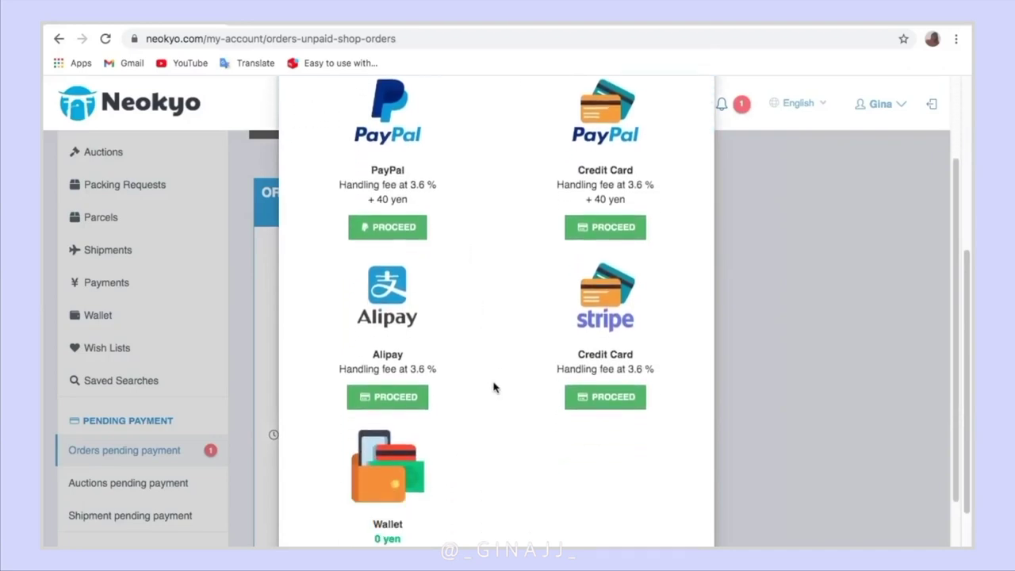
scroll(460, 389, "up", 2)
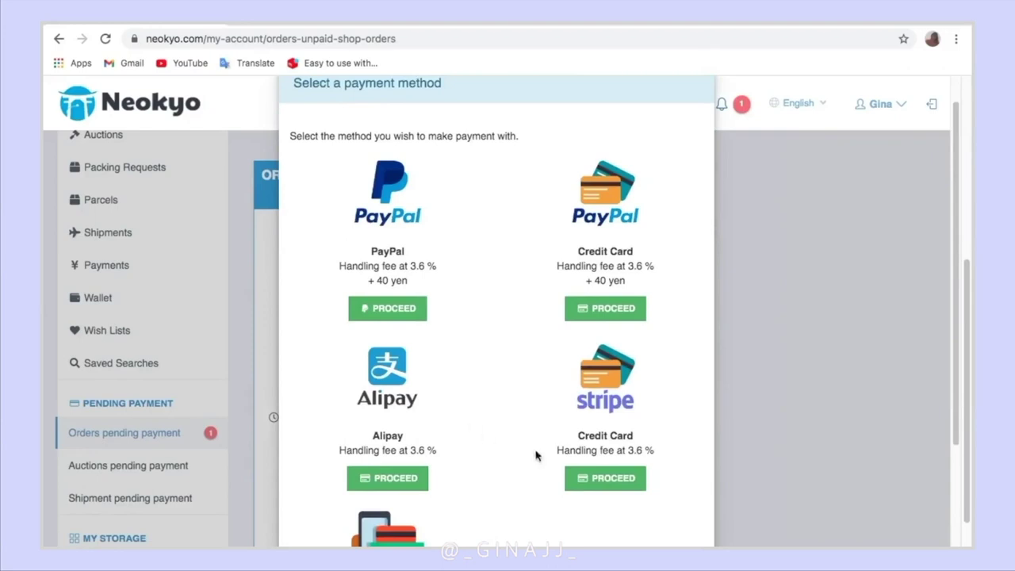
Step: Choose PayPal as the payment method for the ¥805 photocard order and complete the payment
scroll(492, 541, "down", 1)
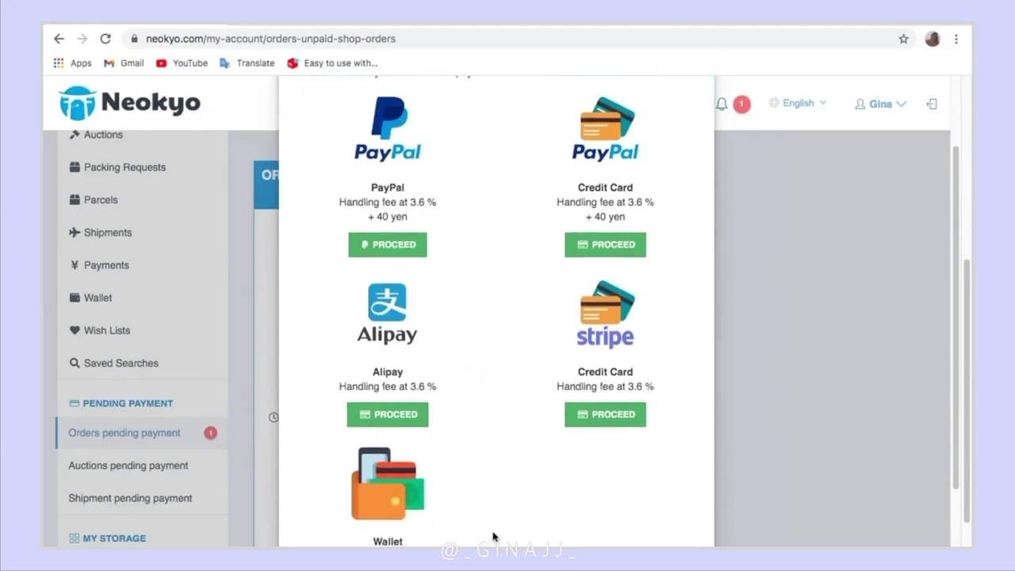
scroll(493, 538, "up", 1)
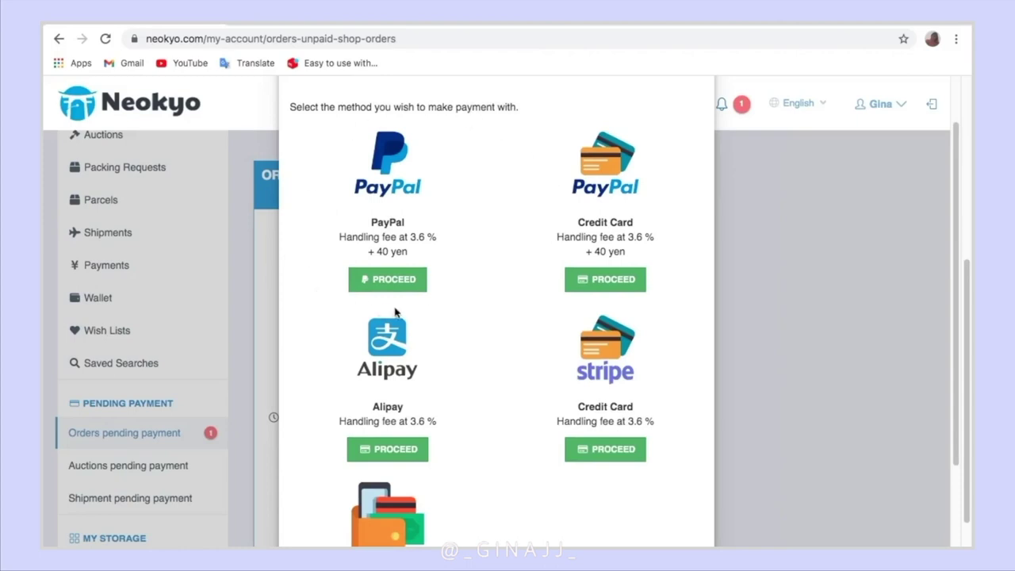
left_click(399, 283)
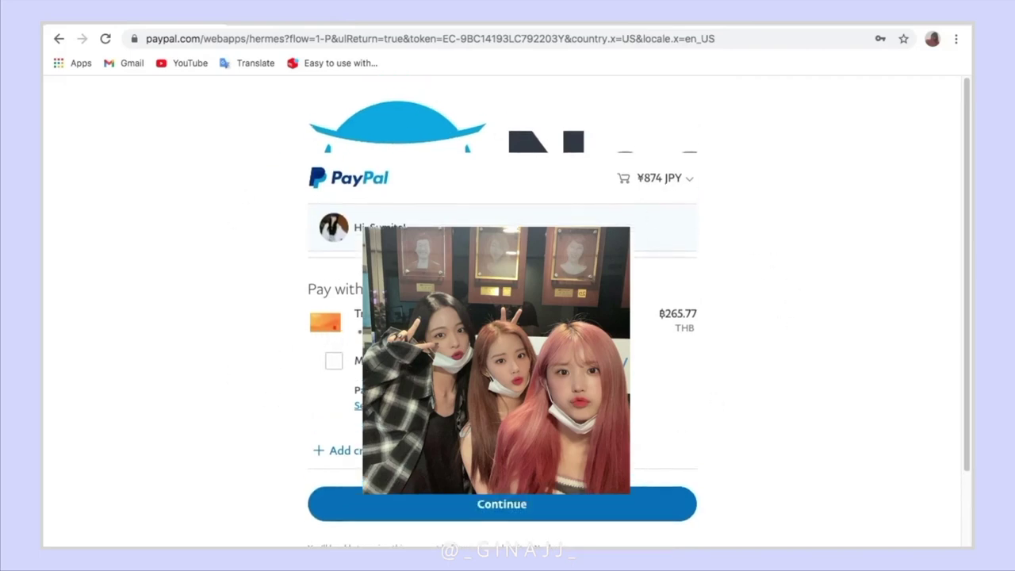
left_click(539, 505)
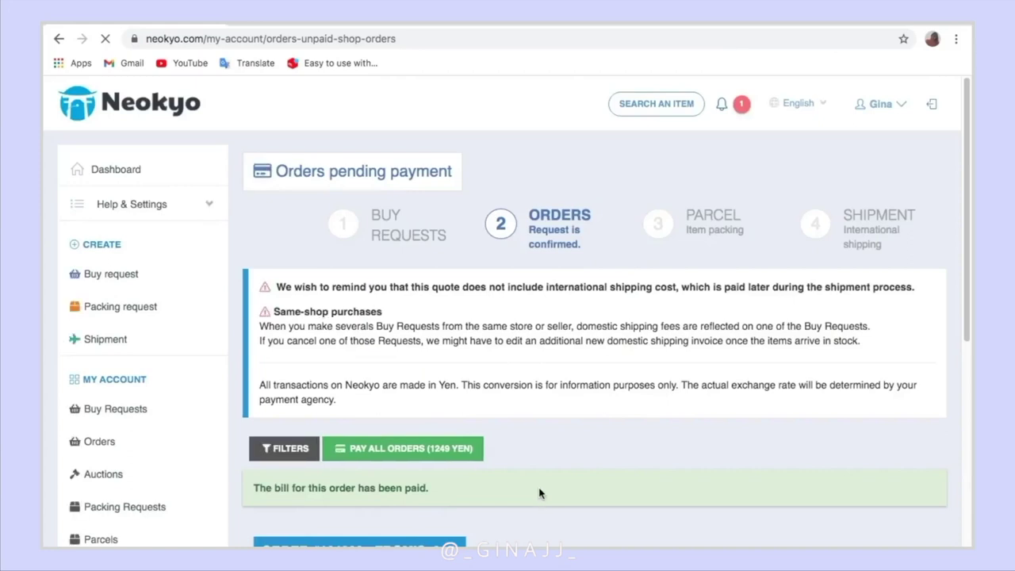
Step: Review the remaining unpaid order, return to the dashboard and expand the details of the pending orders
scroll(539, 493, "down", 4)
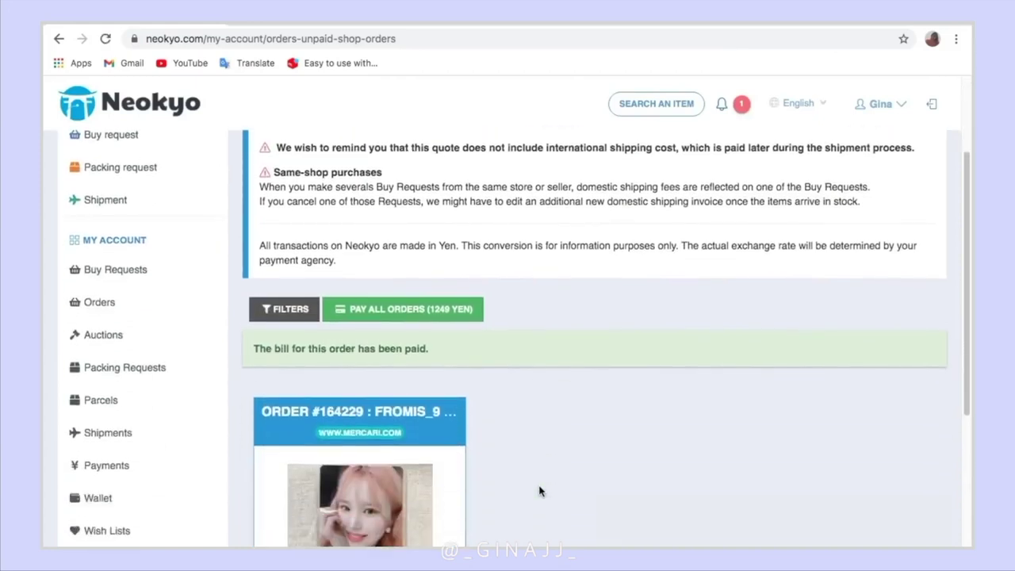
scroll(539, 492, "down", 5)
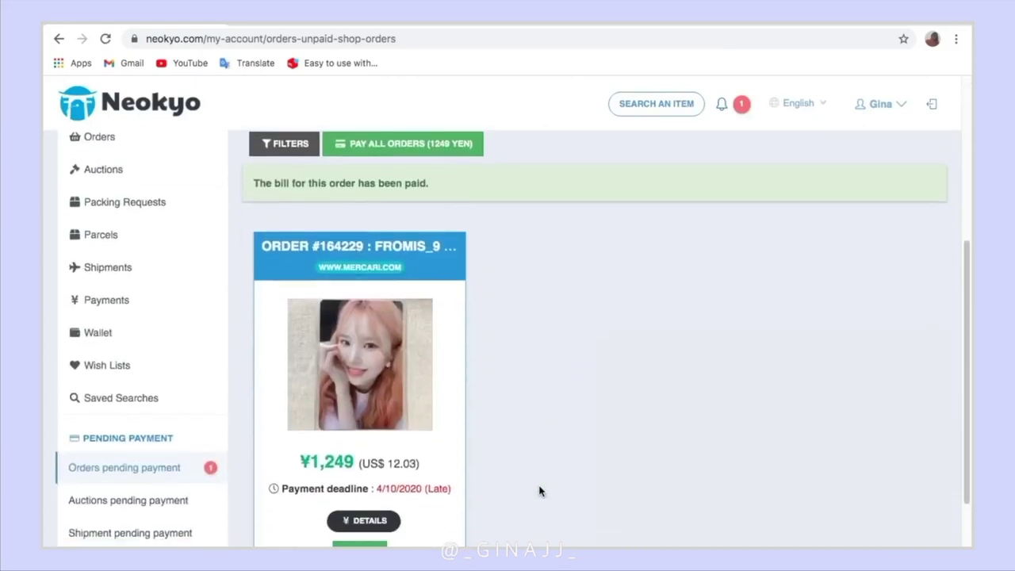
scroll(540, 489, "up", 10)
left_click(166, 169)
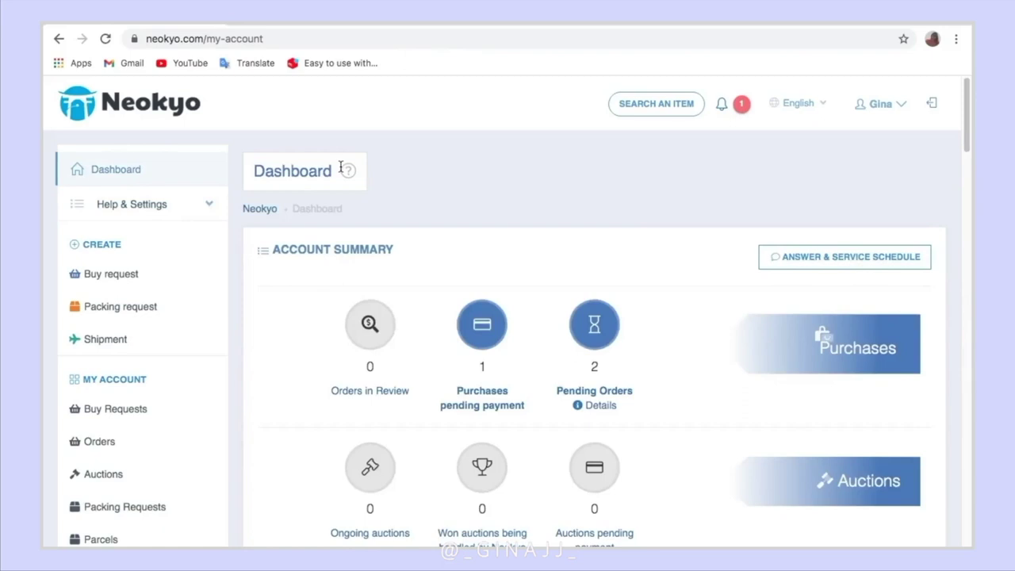
left_click(604, 406)
scroll(604, 431, "down", 3)
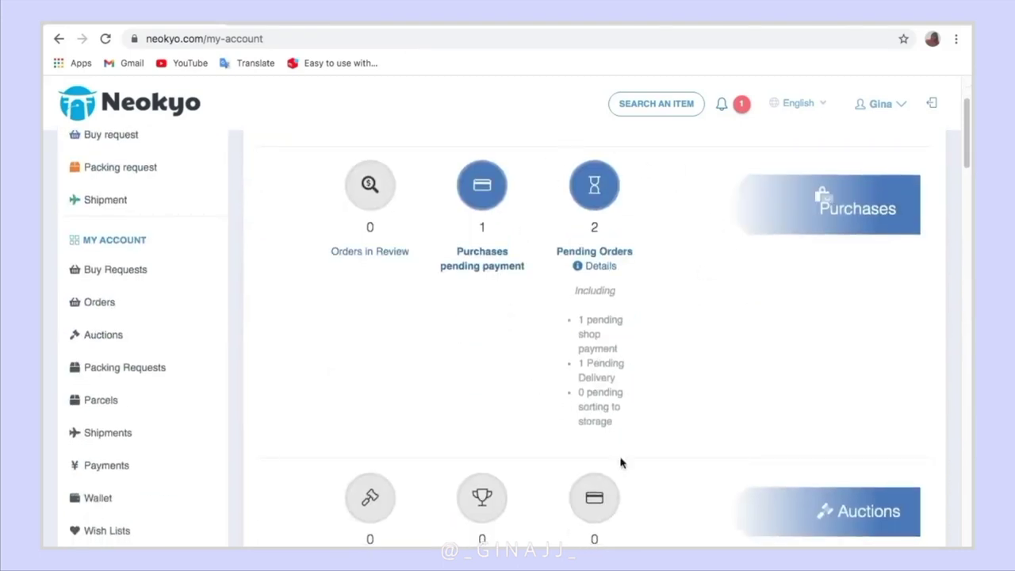
Step: Open the list of orders stored in the warehouse and start a packing request
left_click(594, 184)
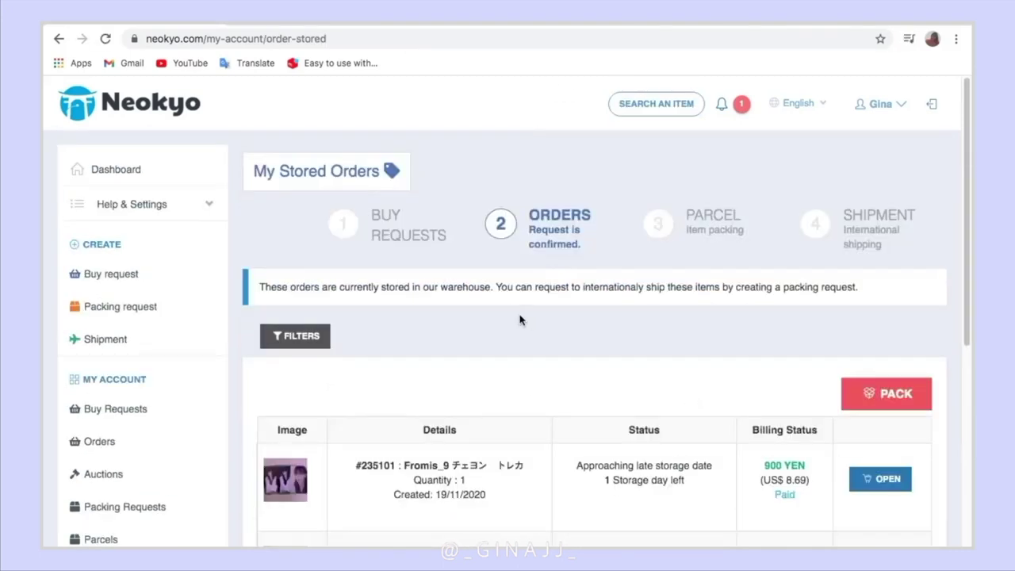
scroll(519, 320, "down", 2)
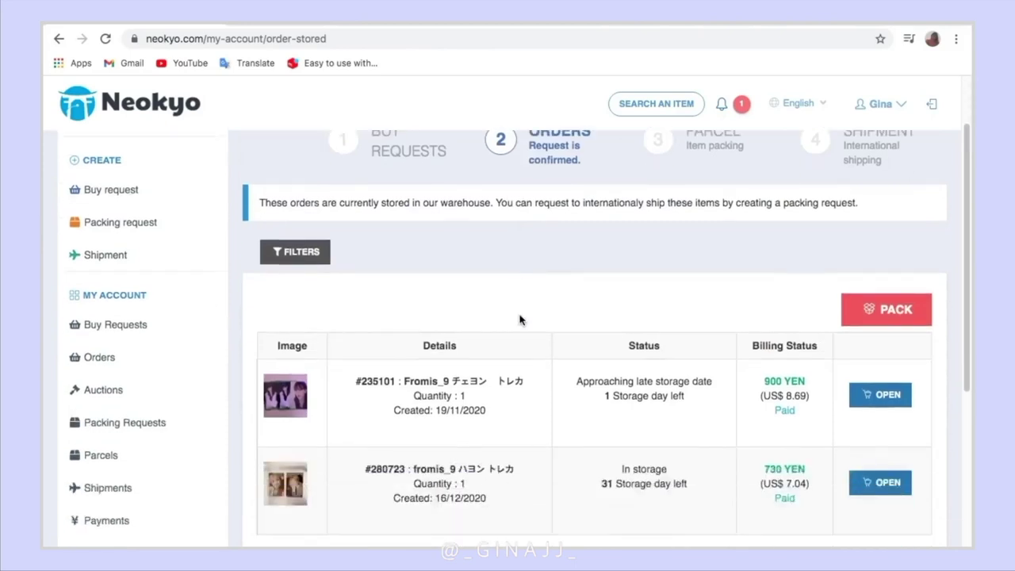
left_click(905, 316)
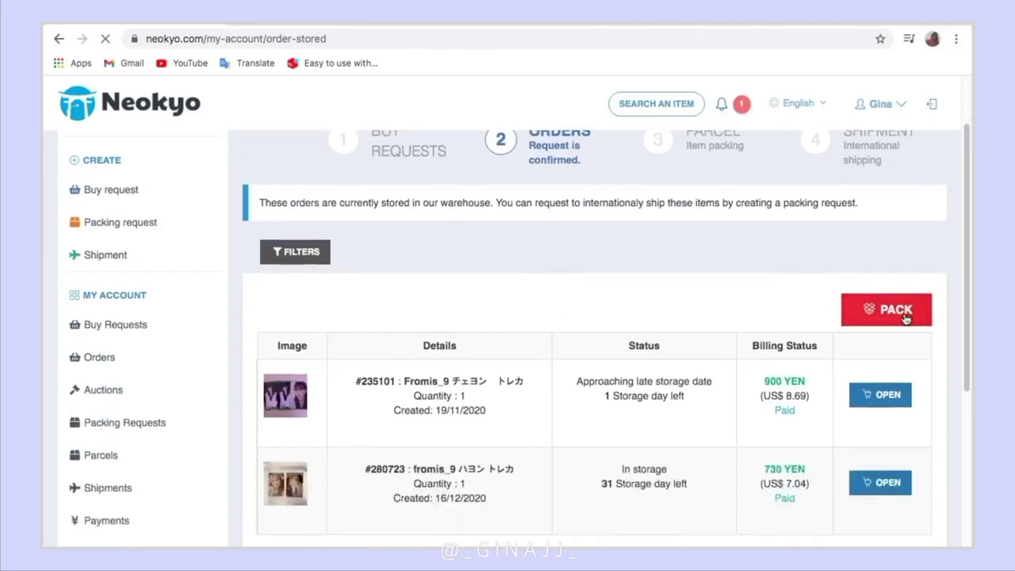
Step: Fill in the packing request named "gifts" with shipping cost optimisation, include all stored orders and confirm it
scroll(822, 325, "down", 4)
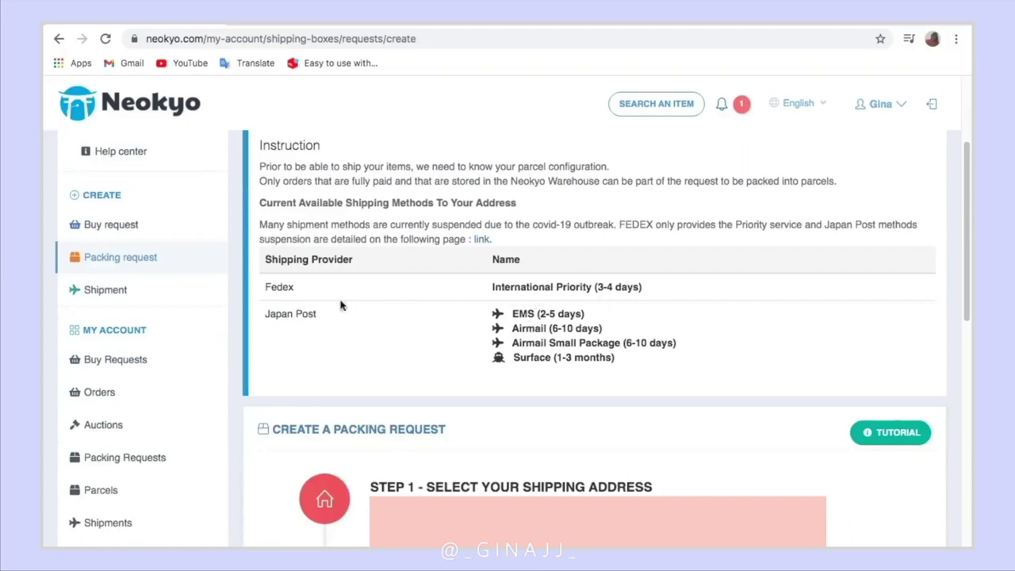
scroll(663, 442, "down", 5)
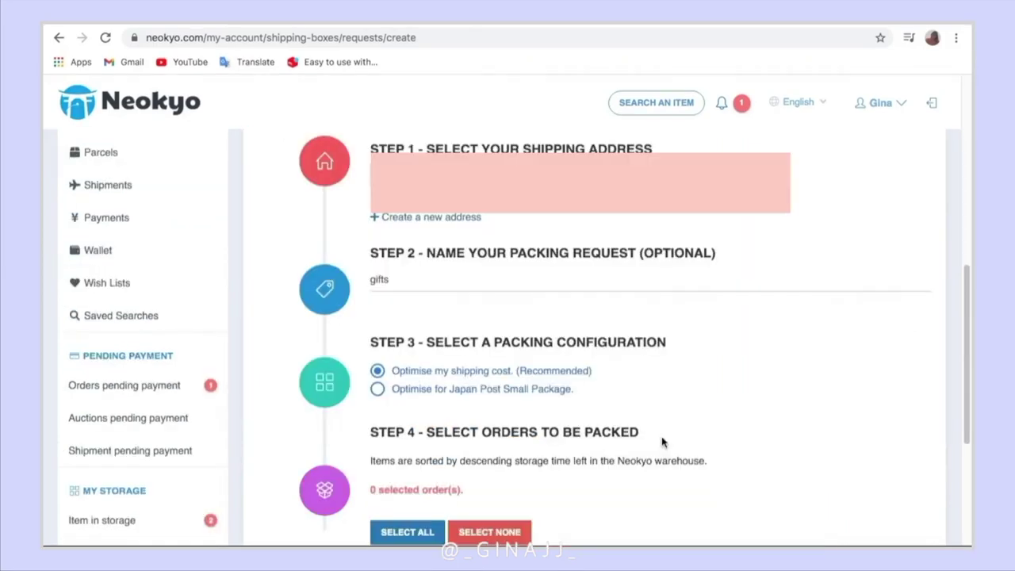
scroll(663, 443, "down", 5)
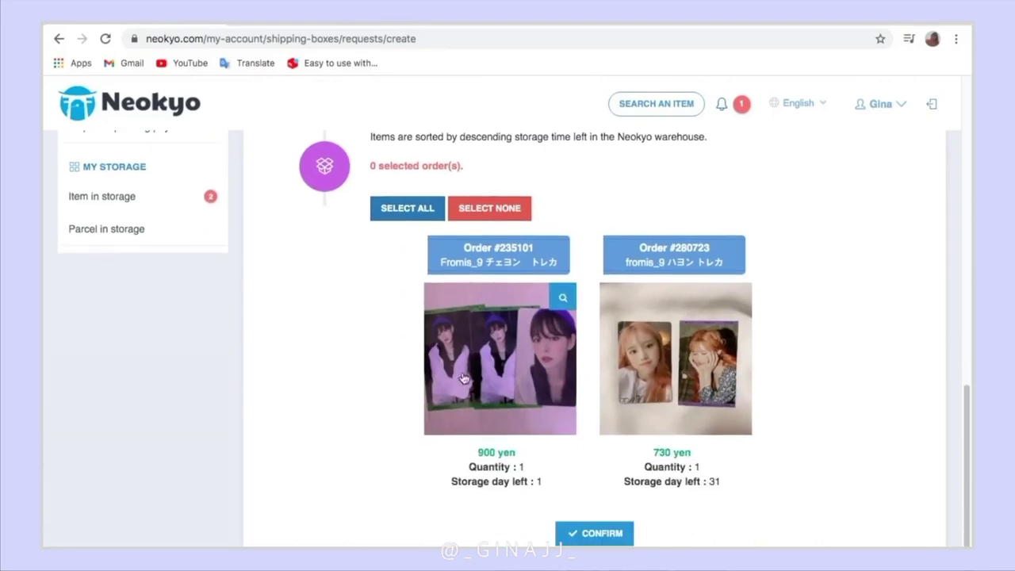
left_click(418, 208)
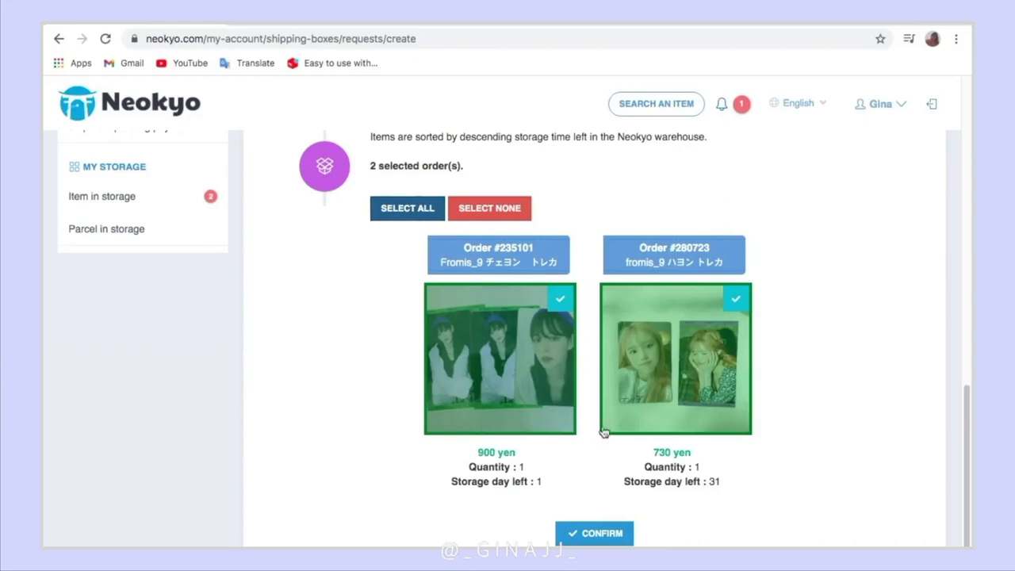
left_click(616, 535)
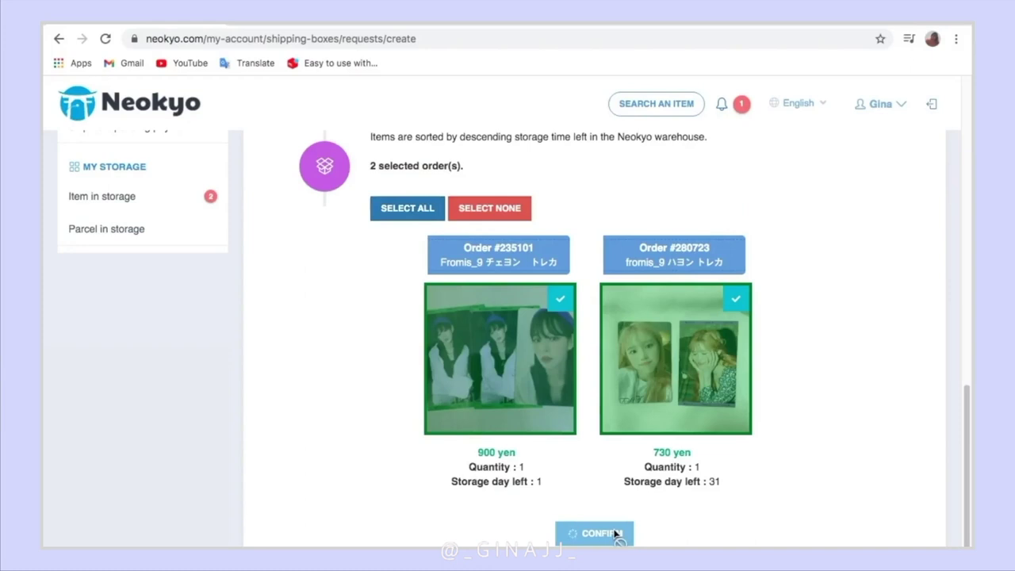
Step: Review the packing request summary and its selected orders, and submit the request
scroll(508, 317, "down", 2)
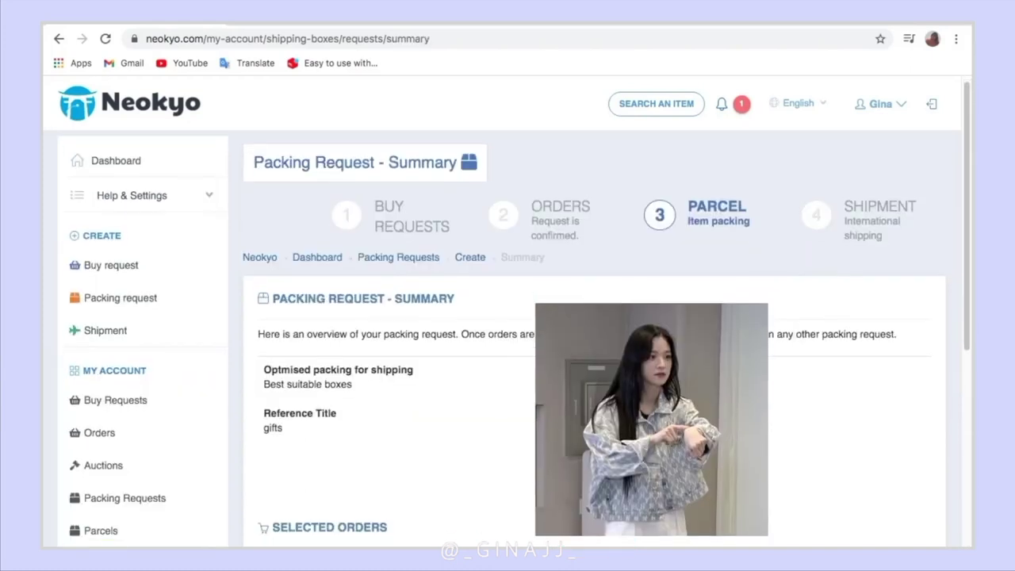
scroll(613, 480, "down", 3)
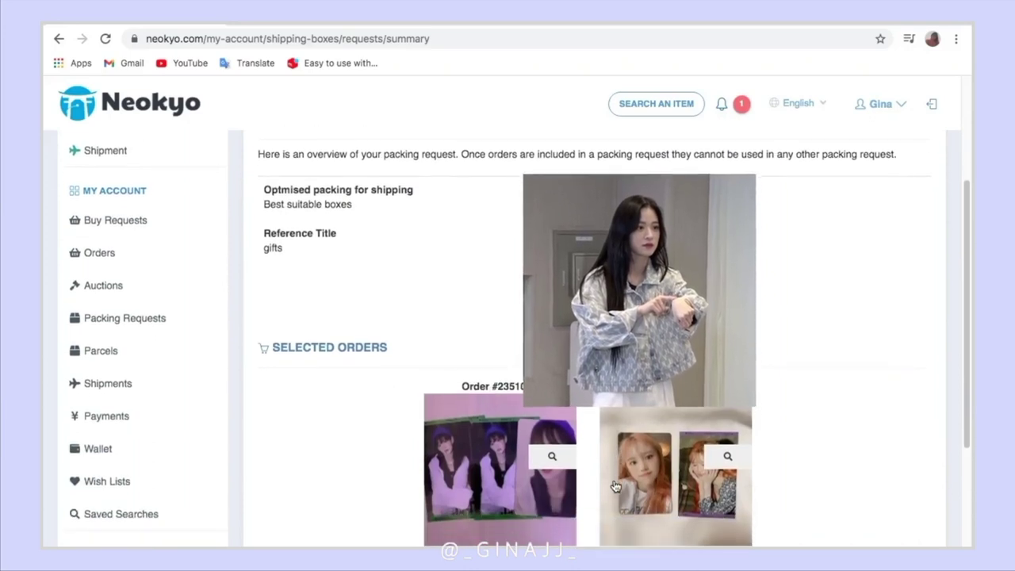
scroll(613, 485, "down", 1)
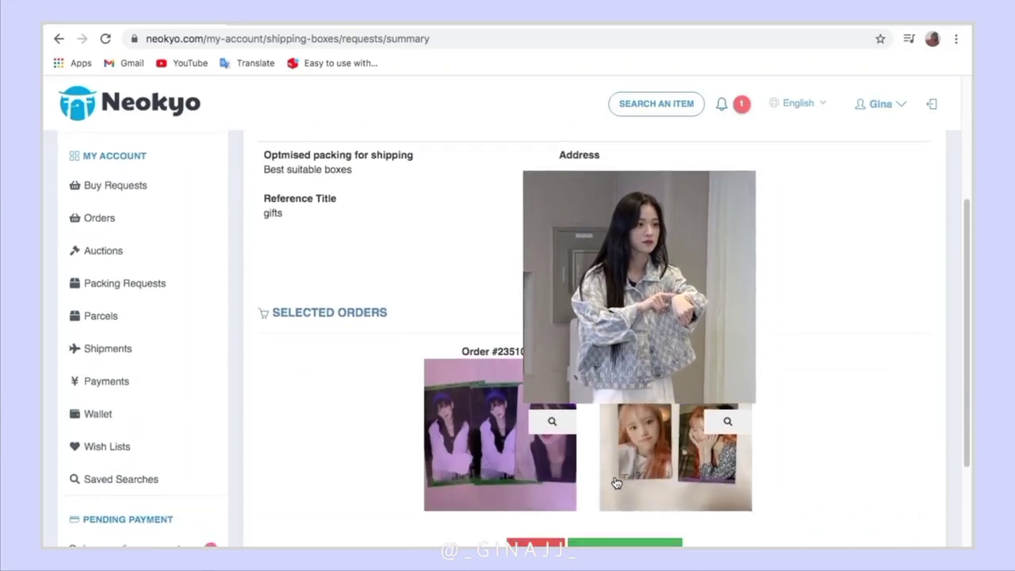
scroll(615, 485, "up", 2)
scroll(618, 482, "down", 1)
scroll(618, 483, "down", 1)
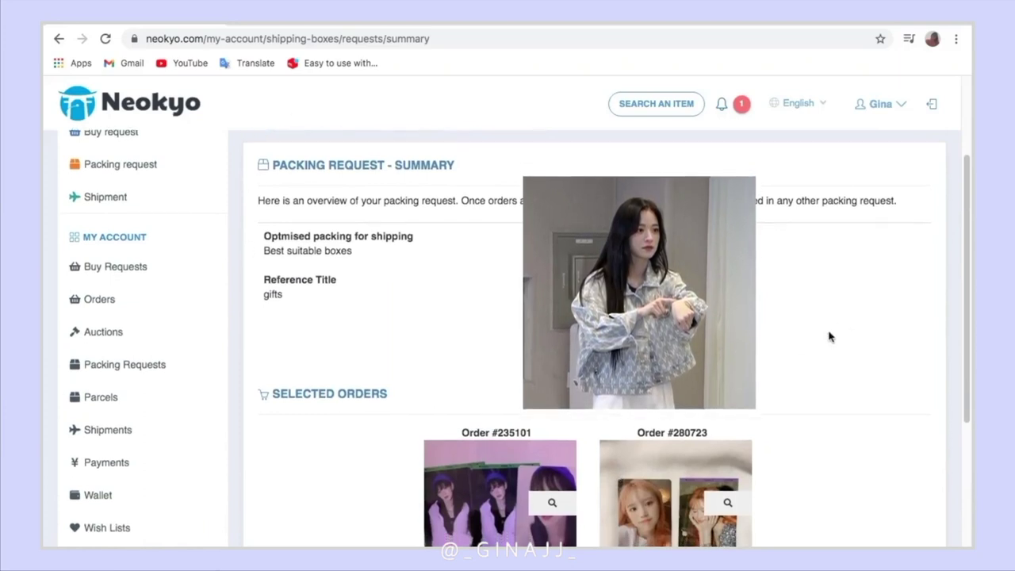
scroll(830, 337, "down", 3)
scroll(830, 338, "down", 1)
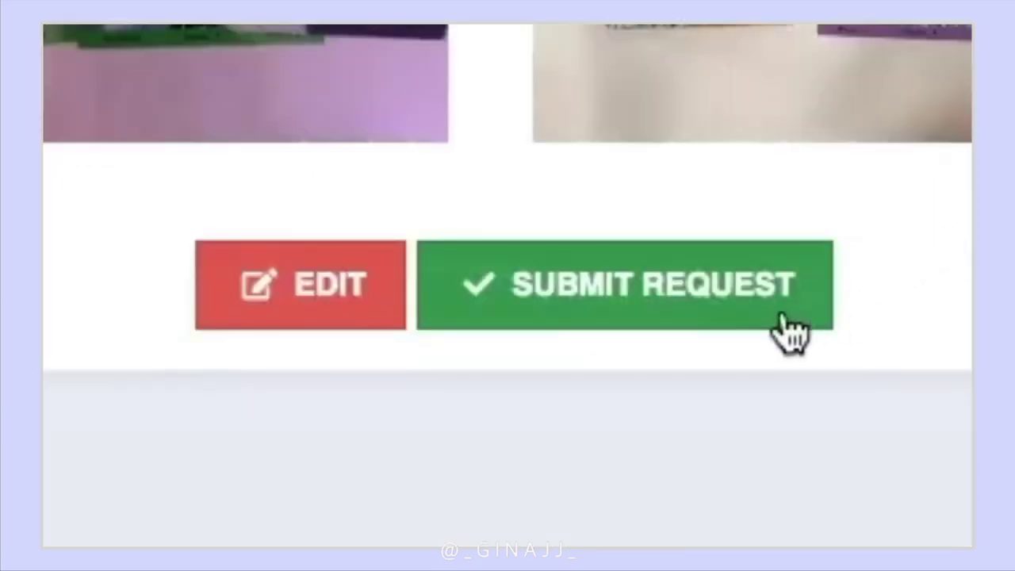
left_click(783, 316)
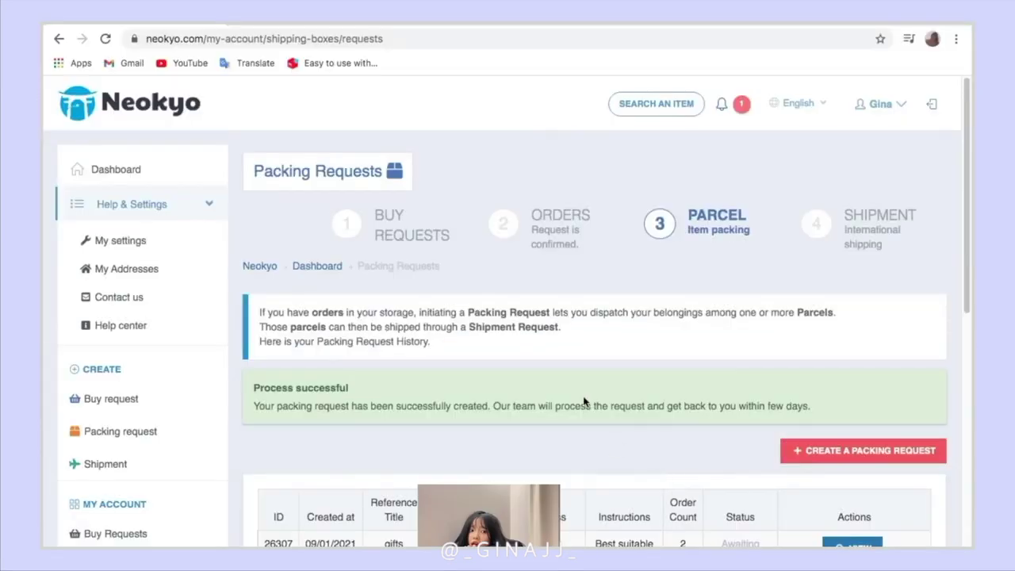
Step: Open the "gifts" packing request from the request history and examine its details and included orders
scroll(584, 403, "down", 5)
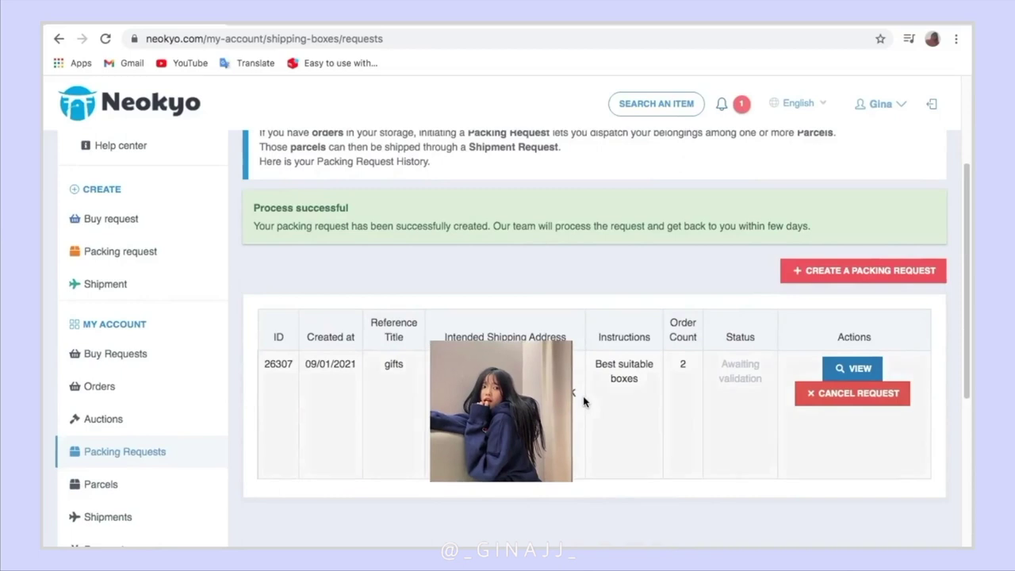
scroll(585, 403, "down", 1)
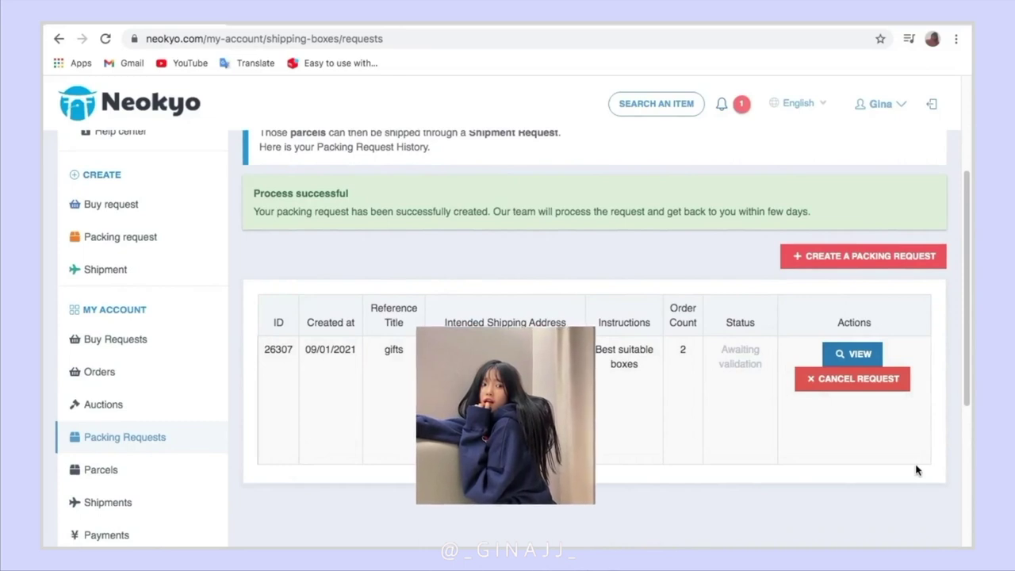
left_click(843, 358)
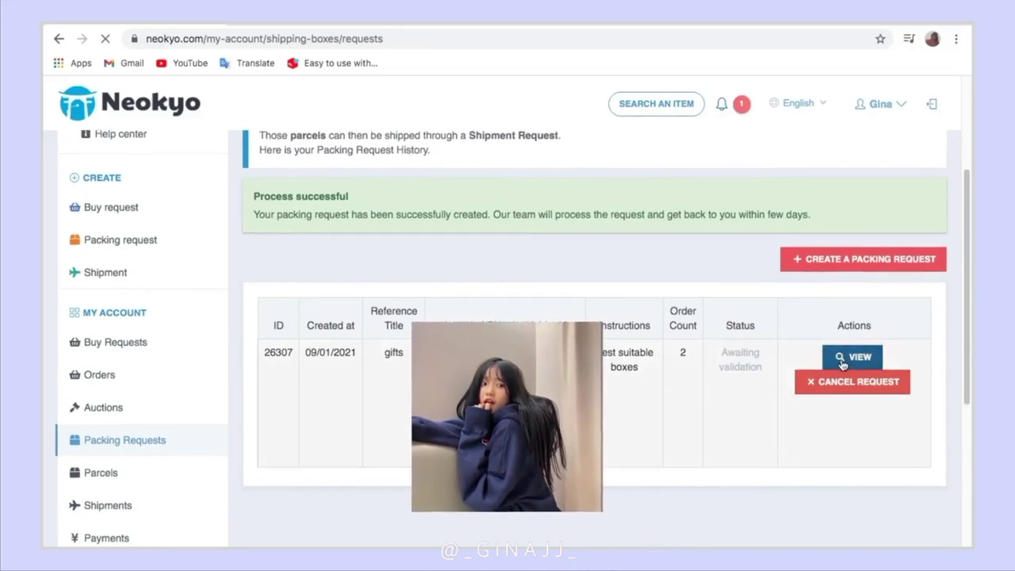
scroll(811, 364, "down", 2)
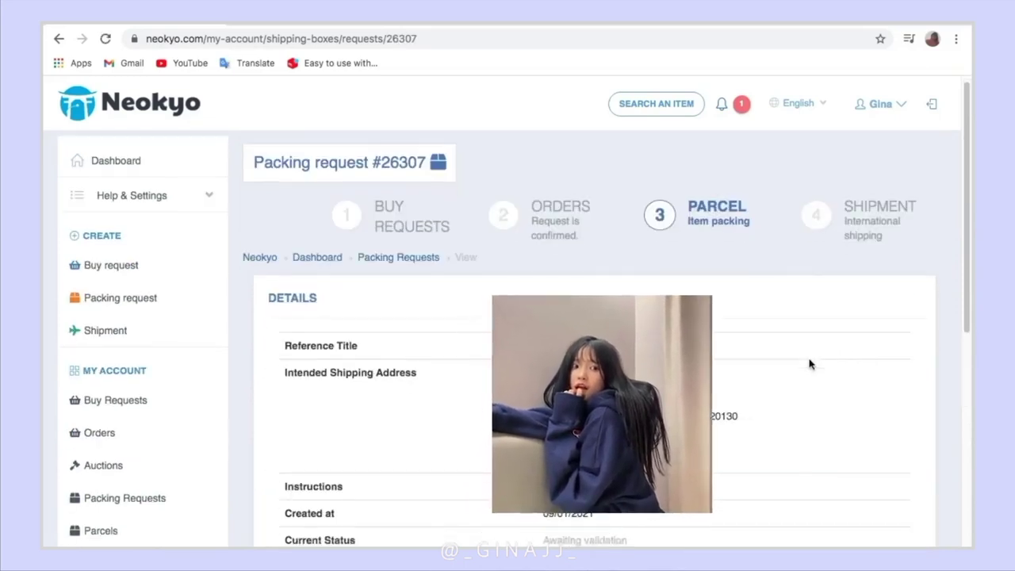
scroll(811, 364, "down", 3)
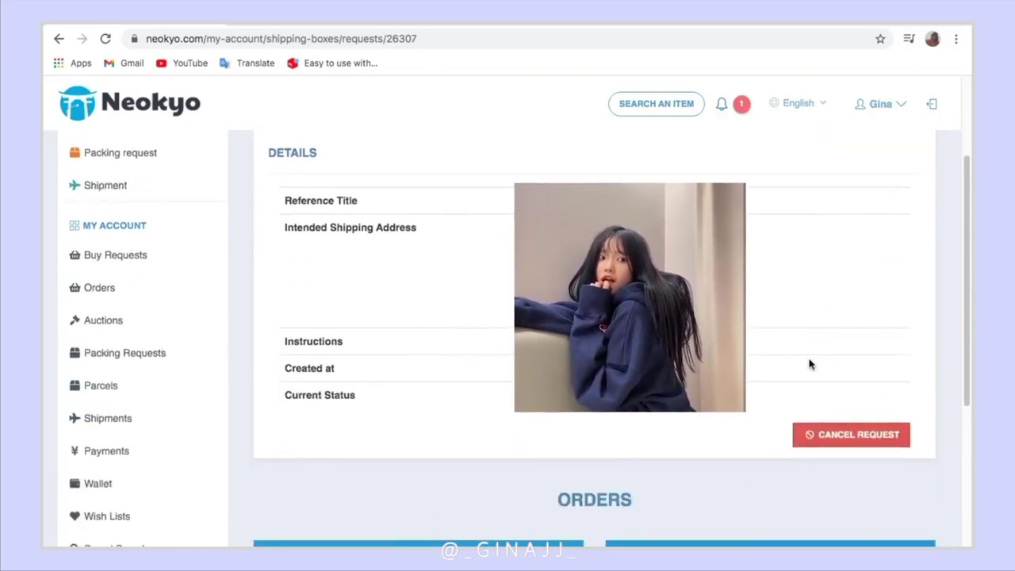
scroll(810, 364, "down", 1)
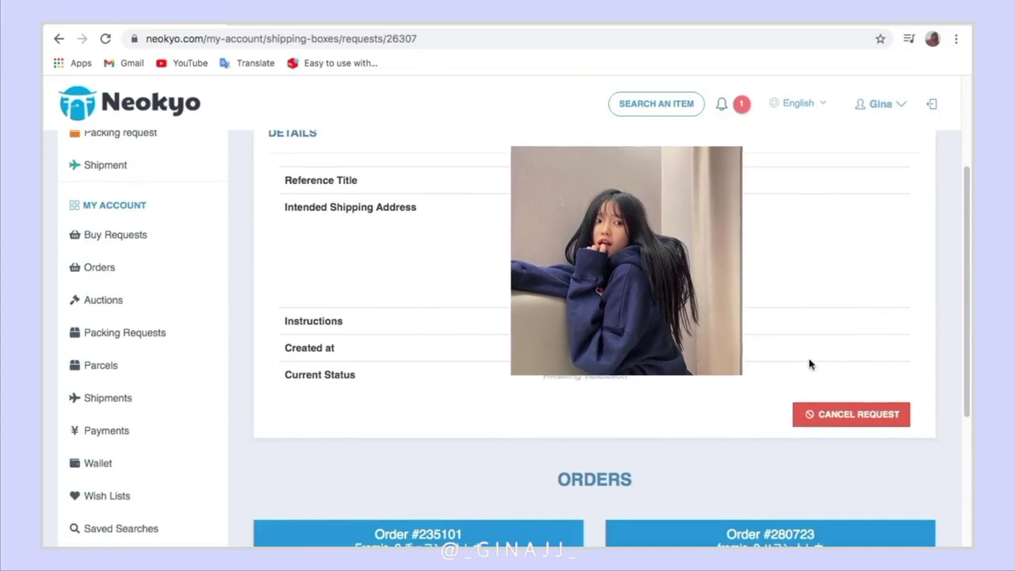
scroll(810, 364, "down", 5)
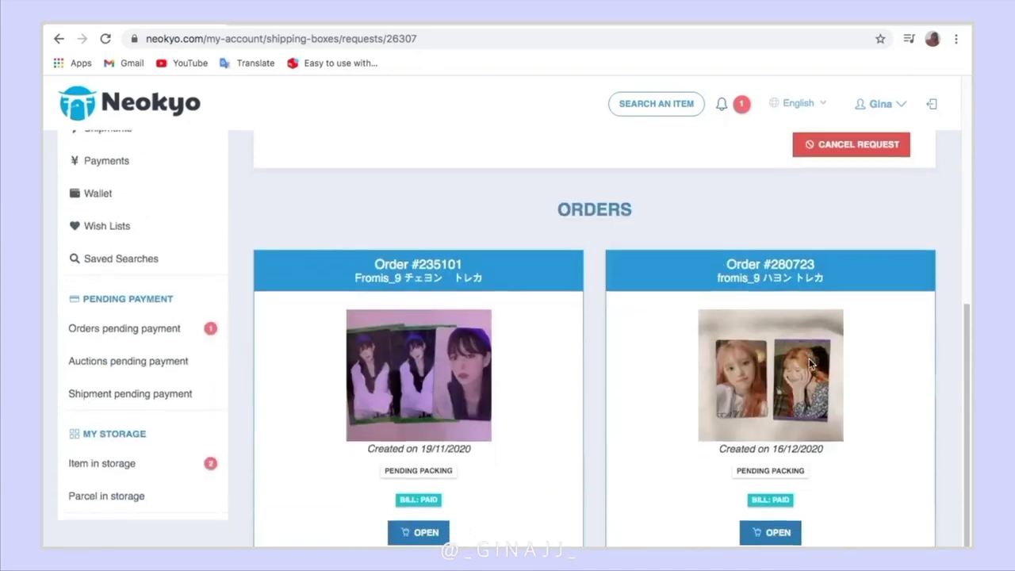
scroll(810, 364, "down", 1)
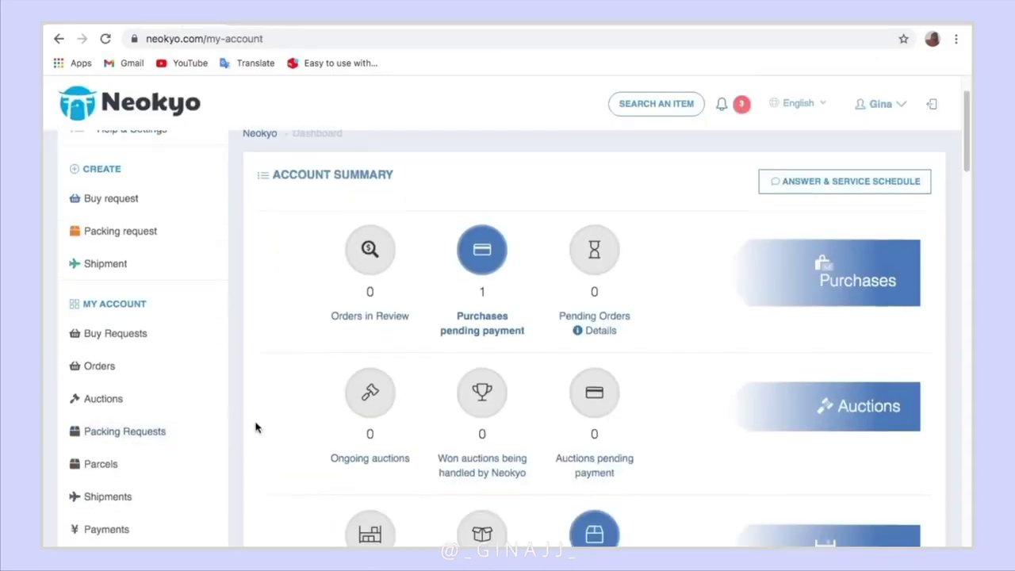
Step: Check the dashboard's warehouse section, open the shipments pending payment and view the details of the unsubmitted shipment
scroll(254, 425, "down", 2)
scroll(264, 425, "down", 3)
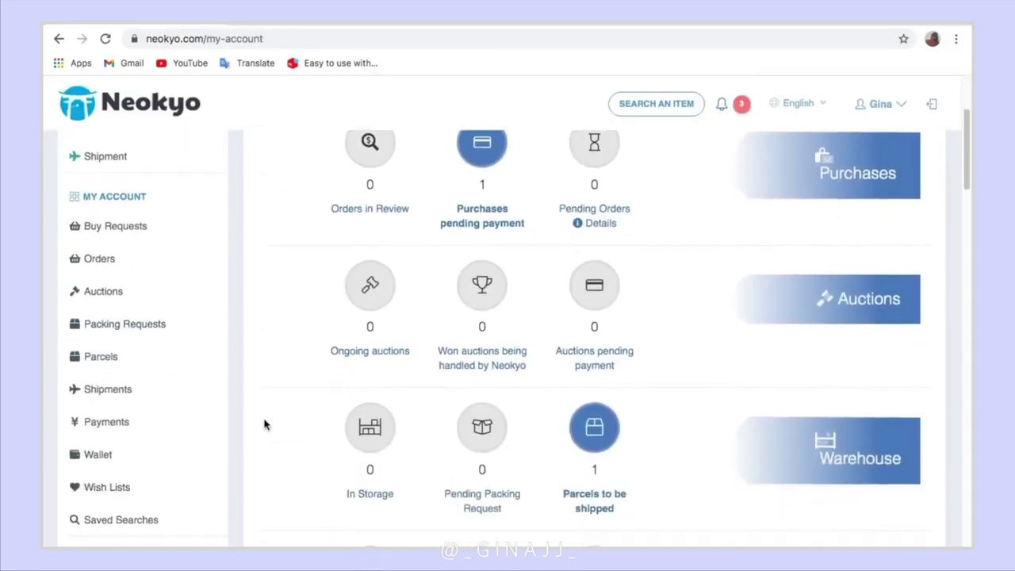
scroll(264, 424, "down", 1)
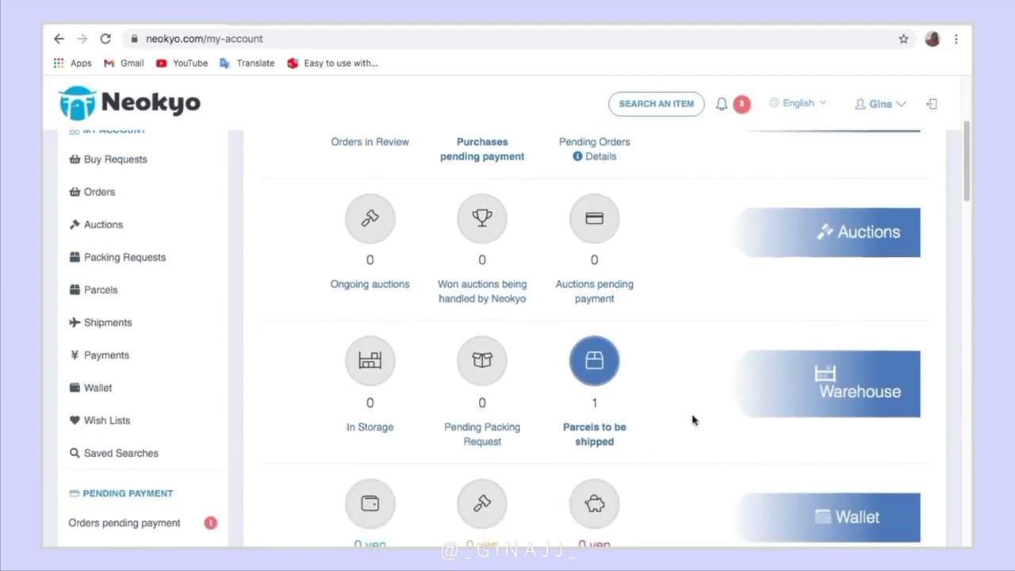
scroll(95, 463, "down", 2)
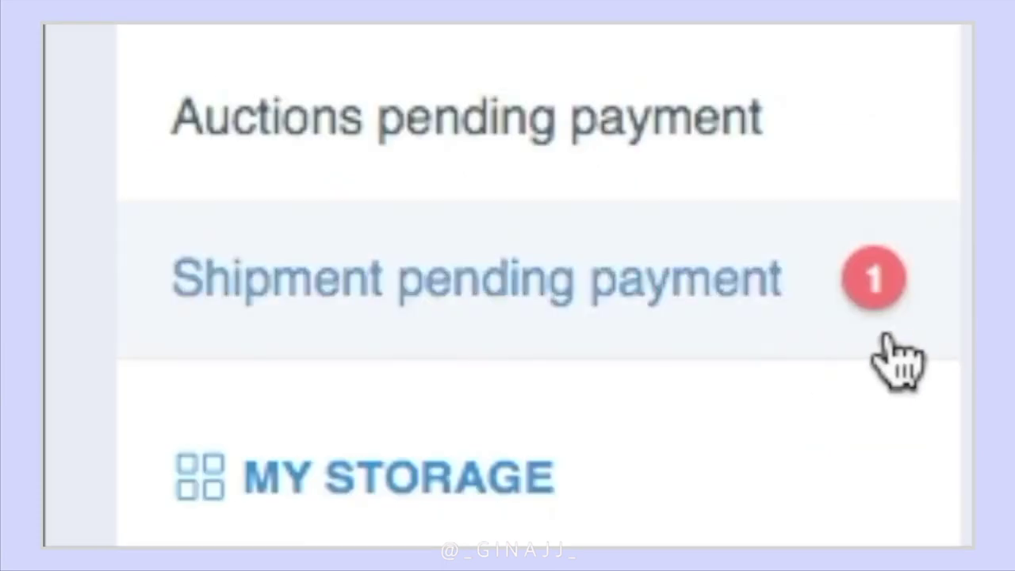
left_click(887, 338)
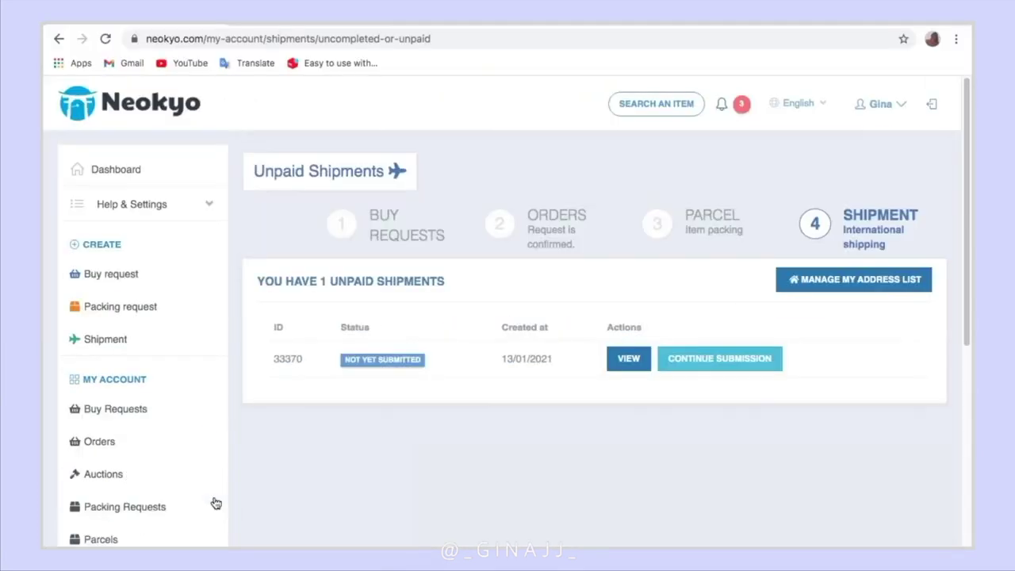
left_click(628, 361)
scroll(615, 375, "down", 2)
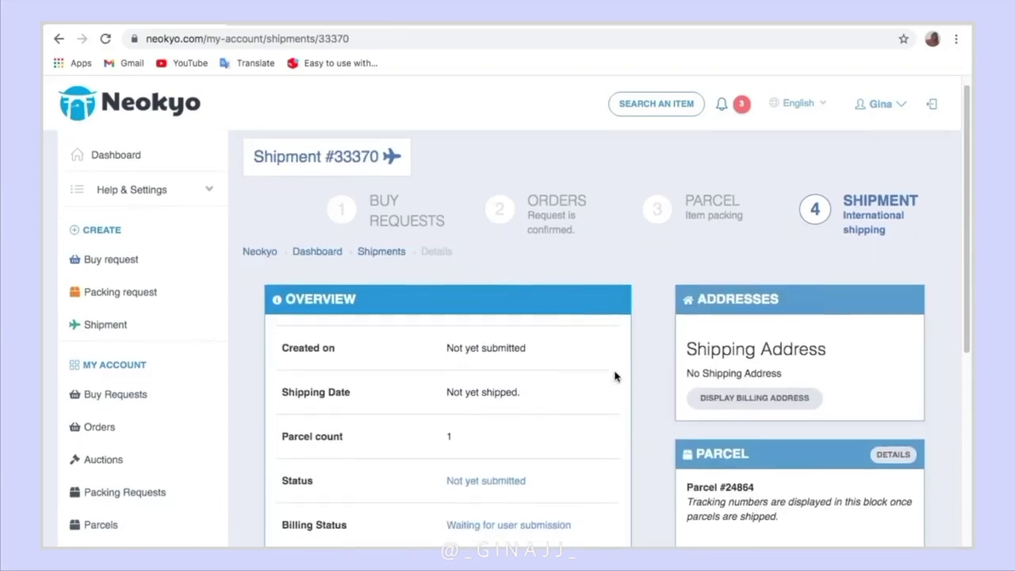
Step: Review the unsubmitted shipment's overview and return to the list of unpaid shipments
scroll(615, 375, "down", 3)
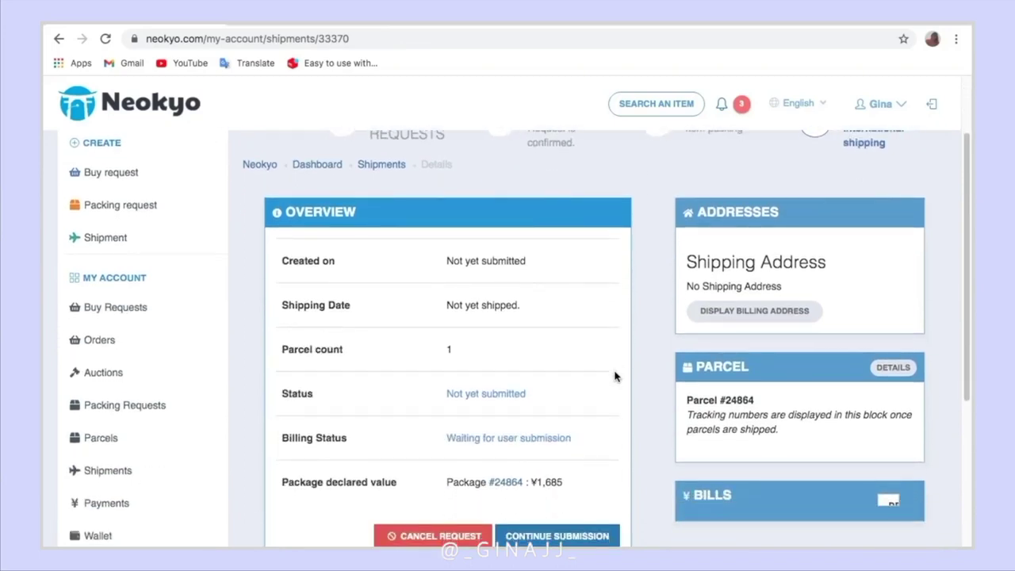
scroll(615, 376, "down", 1)
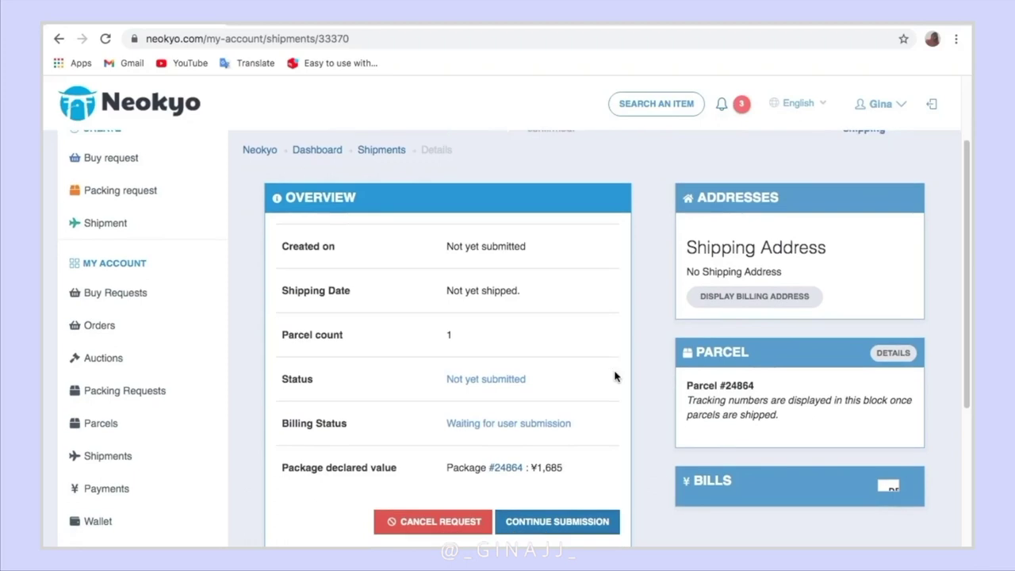
scroll(616, 376, "up", 1)
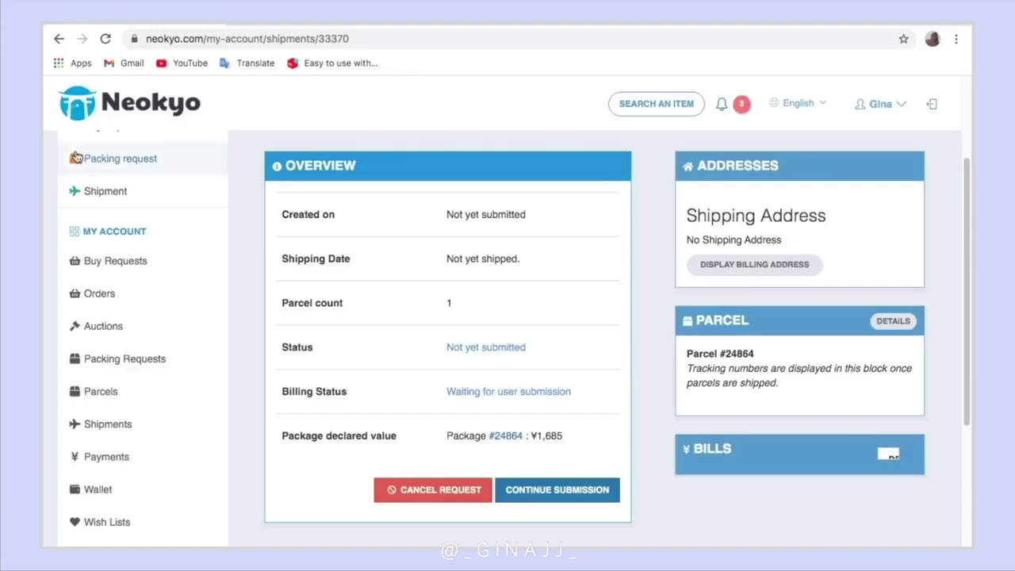
left_click(58, 38)
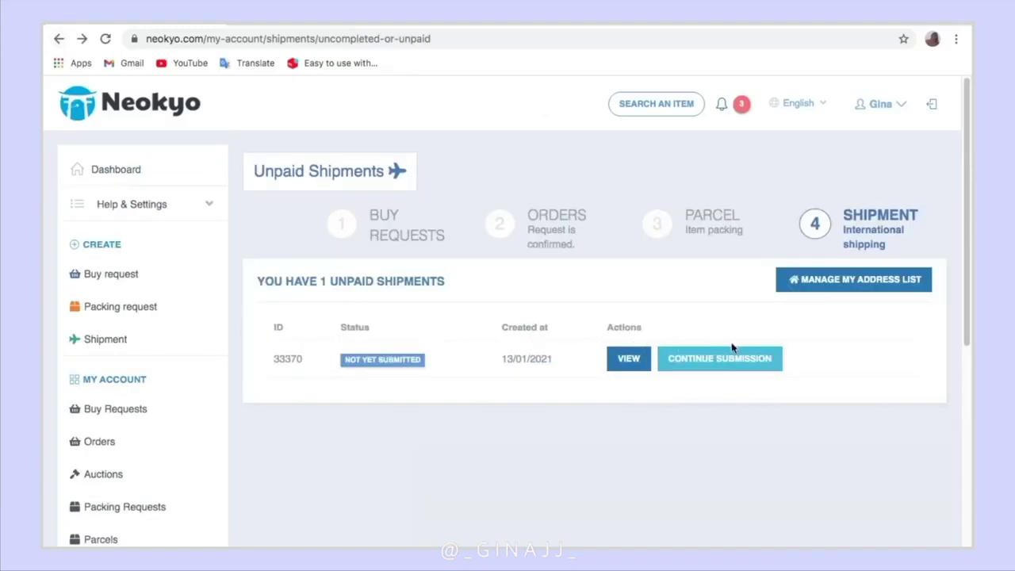
Step: Continue the unpaid shipment's submission and confirm its shipping and billing address
left_click(741, 373)
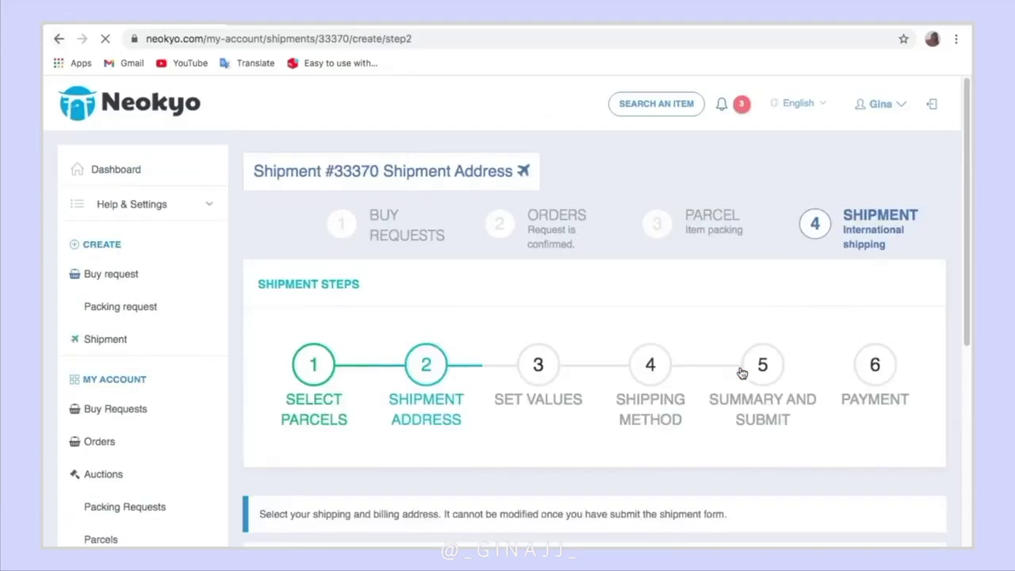
scroll(706, 361, "down", 2)
scroll(702, 359, "down", 3)
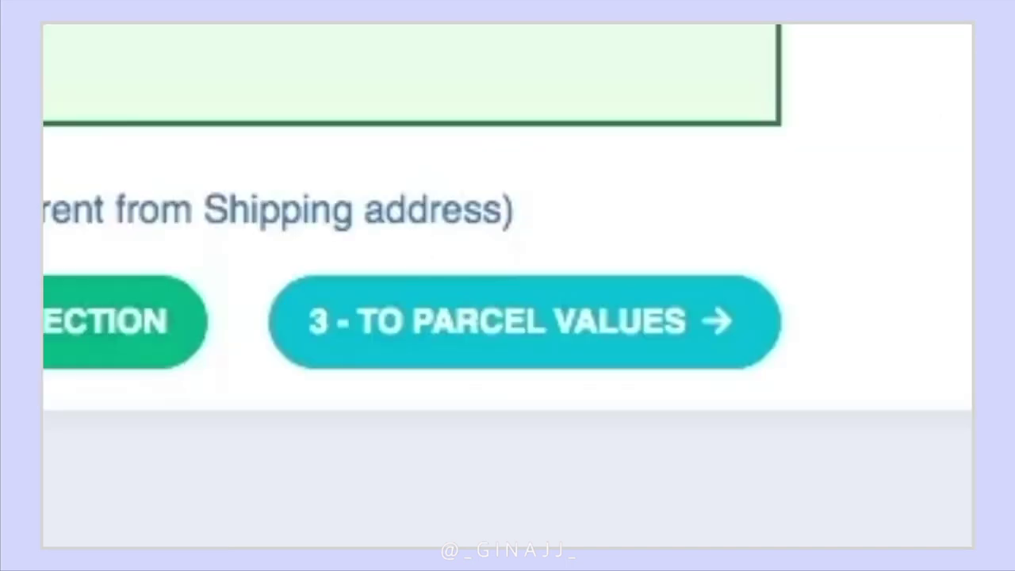
left_click(416, 361)
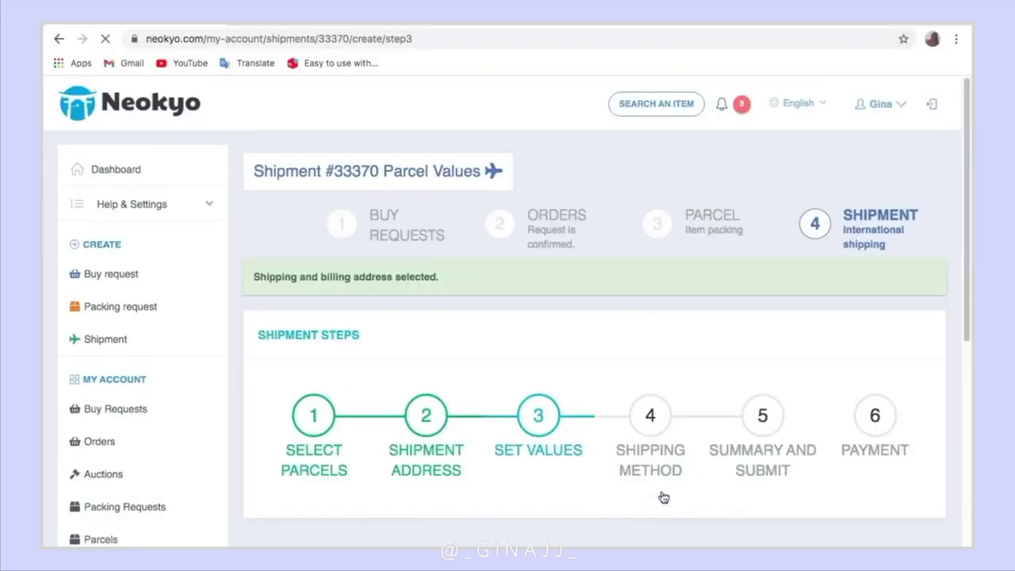
Step: Check the parcel's declared value and included orders, keep them as they are and proceed to the shipping method
scroll(653, 469, "down", 3)
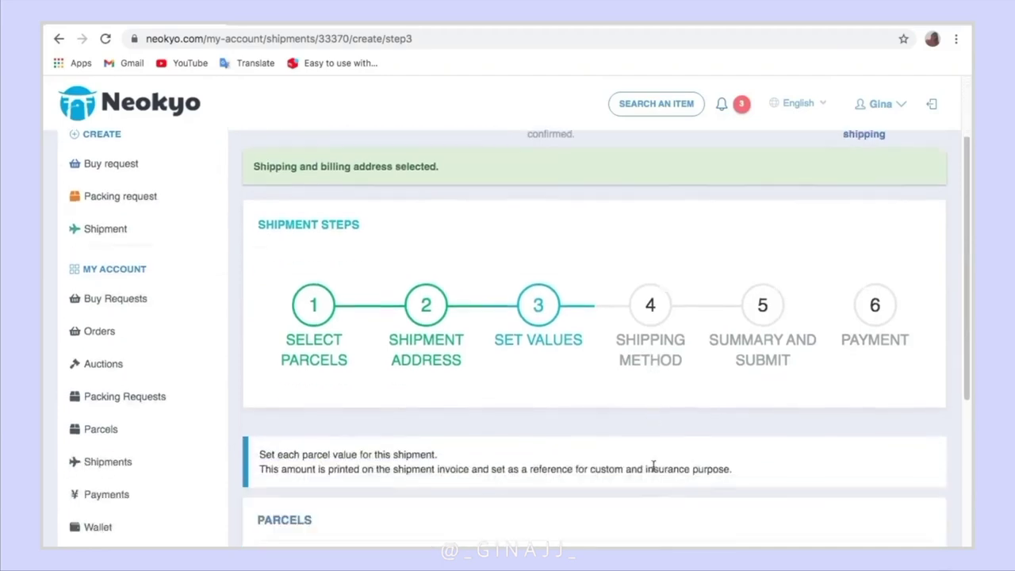
scroll(565, 446, "down", 4)
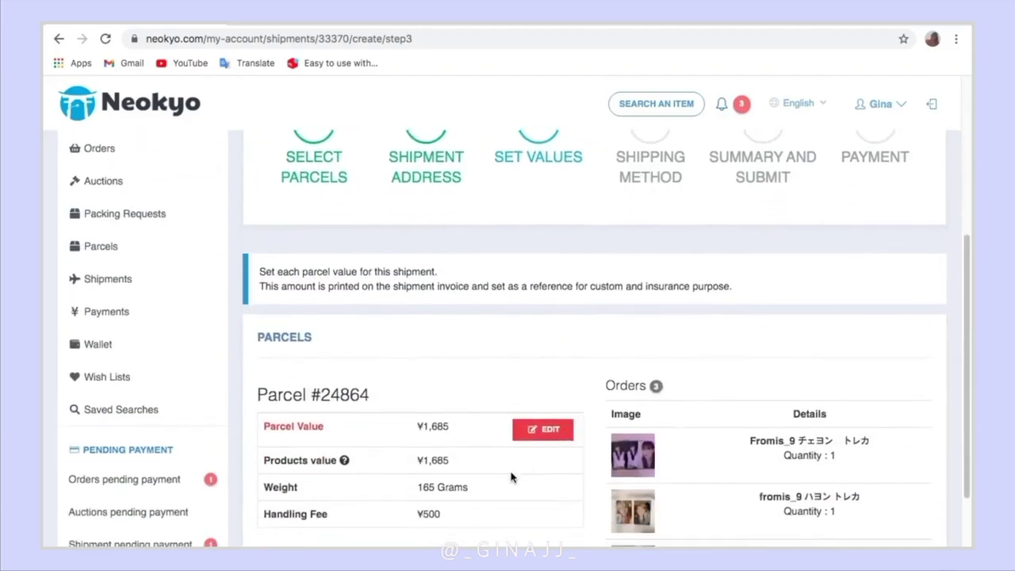
scroll(511, 477, "down", 2)
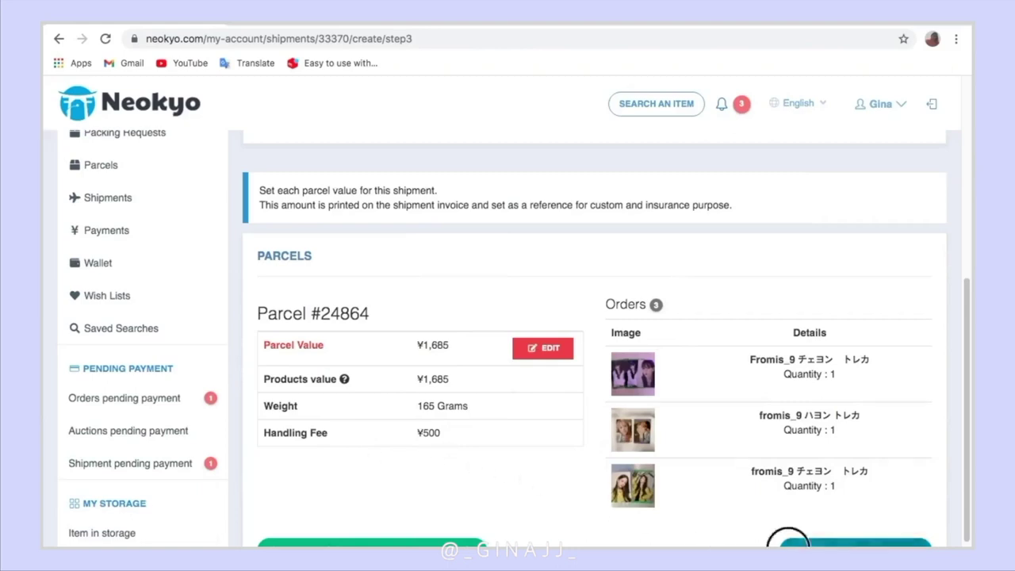
left_click(785, 542)
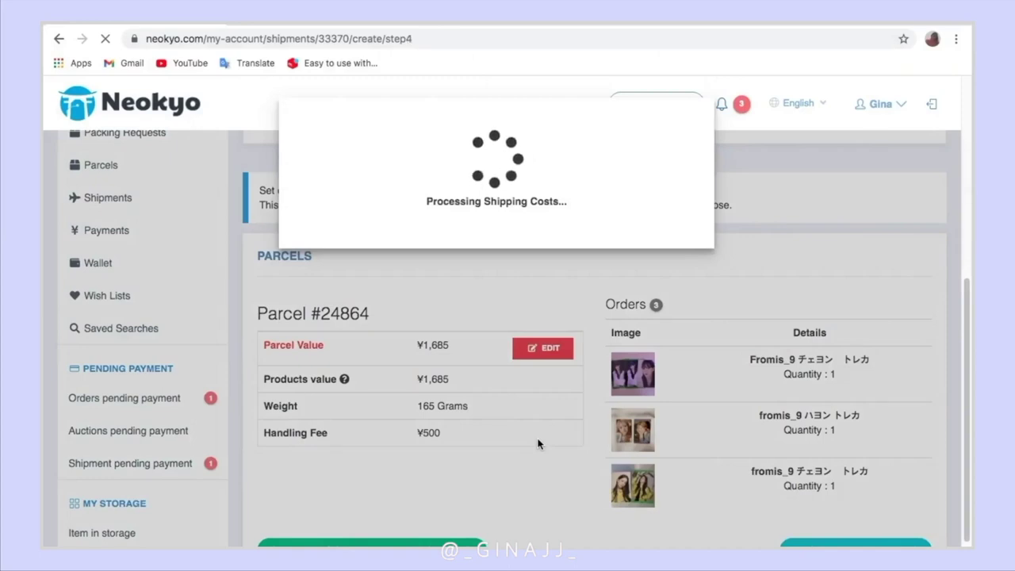
Step: Choose Japan Post EMS (2-5 days) as the parcel's shipping method and proceed to the summary
scroll(538, 443, "down", 5)
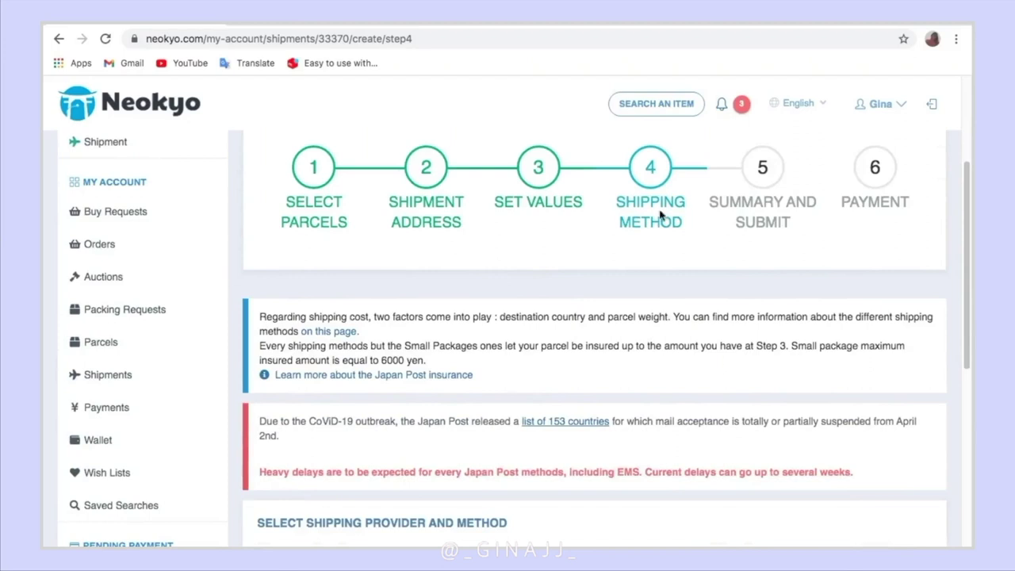
scroll(584, 294, "down", 1)
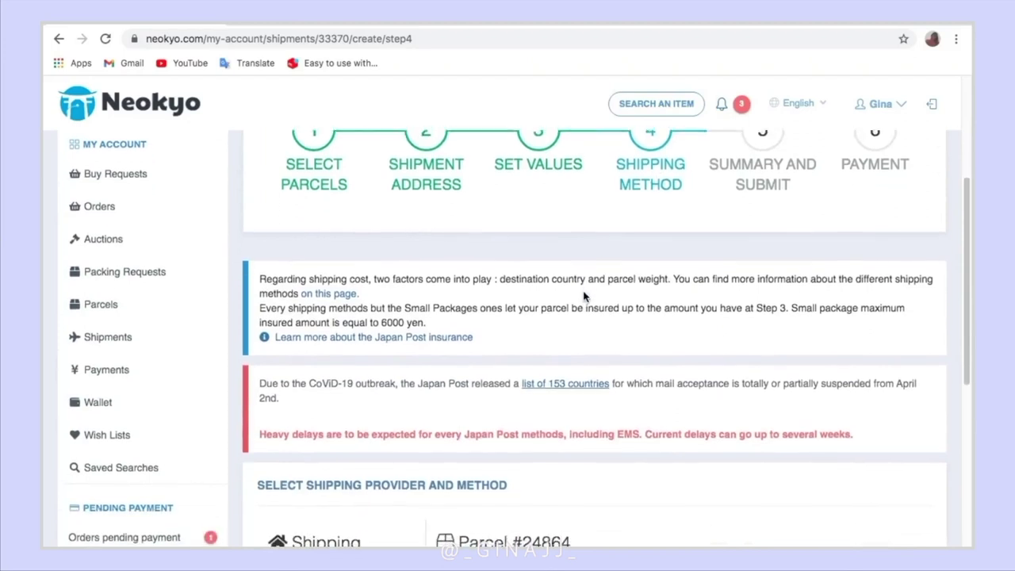
scroll(584, 295, "down", 3)
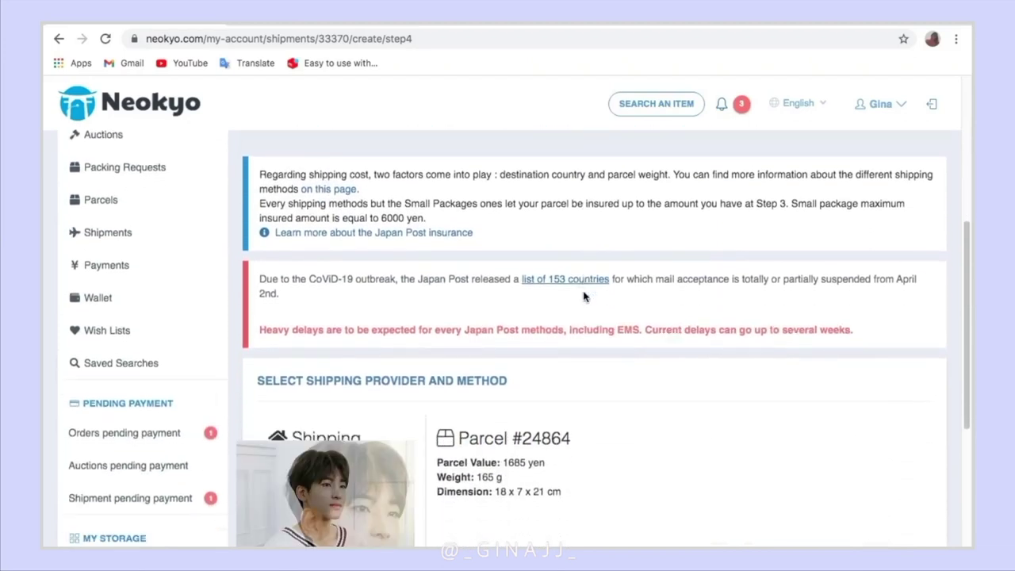
scroll(585, 297, "down", 2)
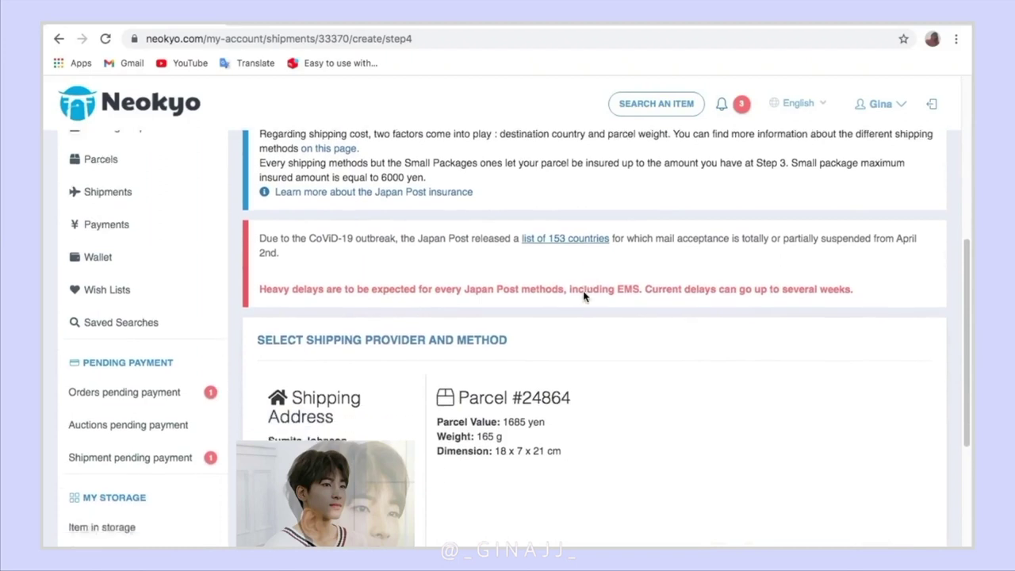
scroll(584, 297, "down", 3)
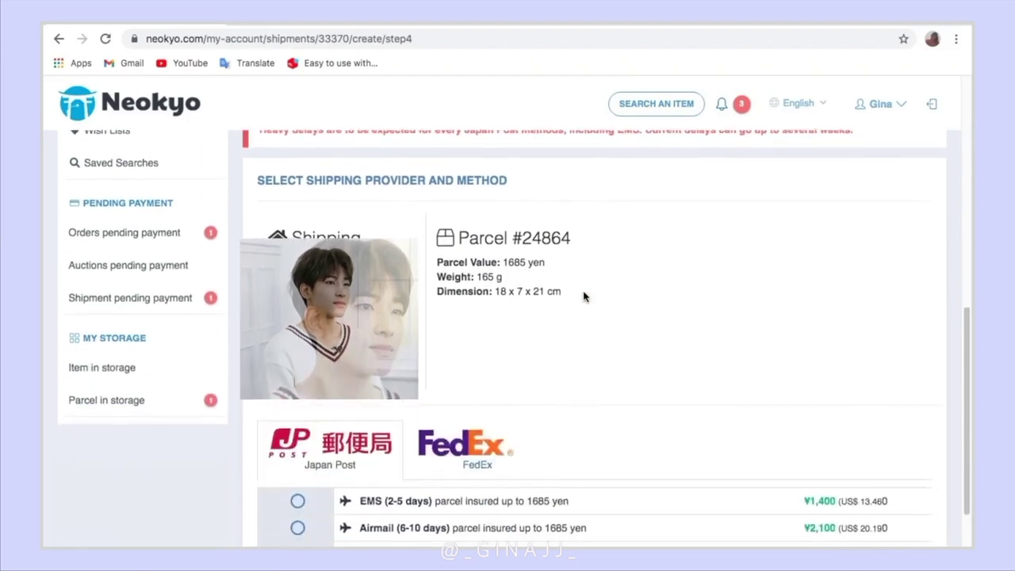
scroll(584, 296, "down", 1)
scroll(585, 297, "down", 1)
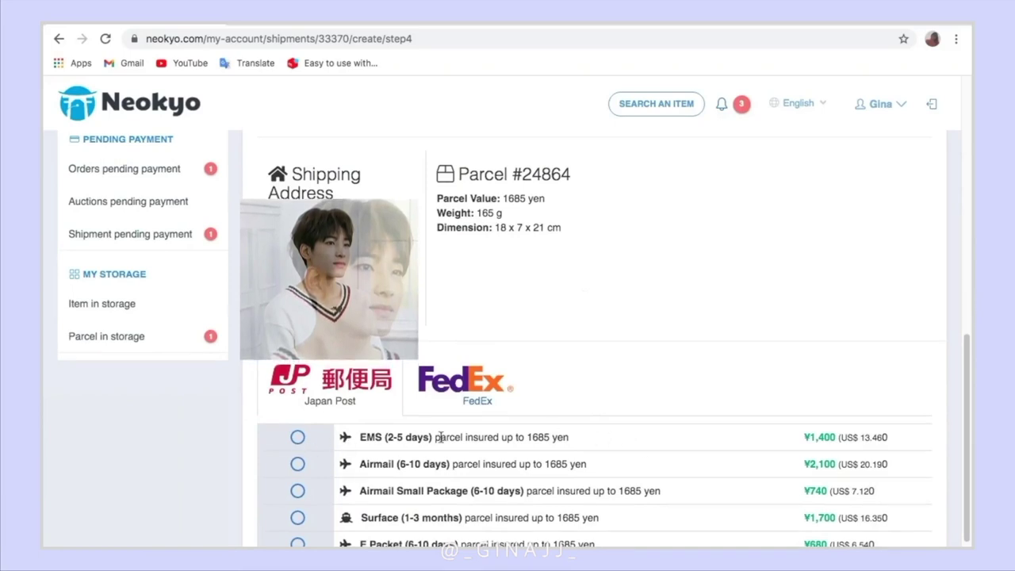
scroll(298, 441, "down", 1)
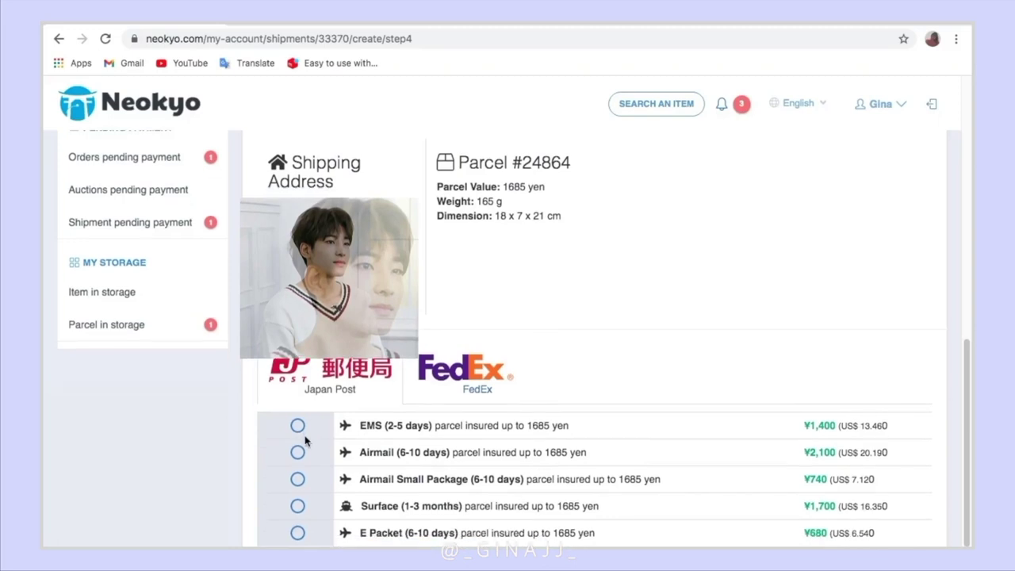
left_click(297, 426)
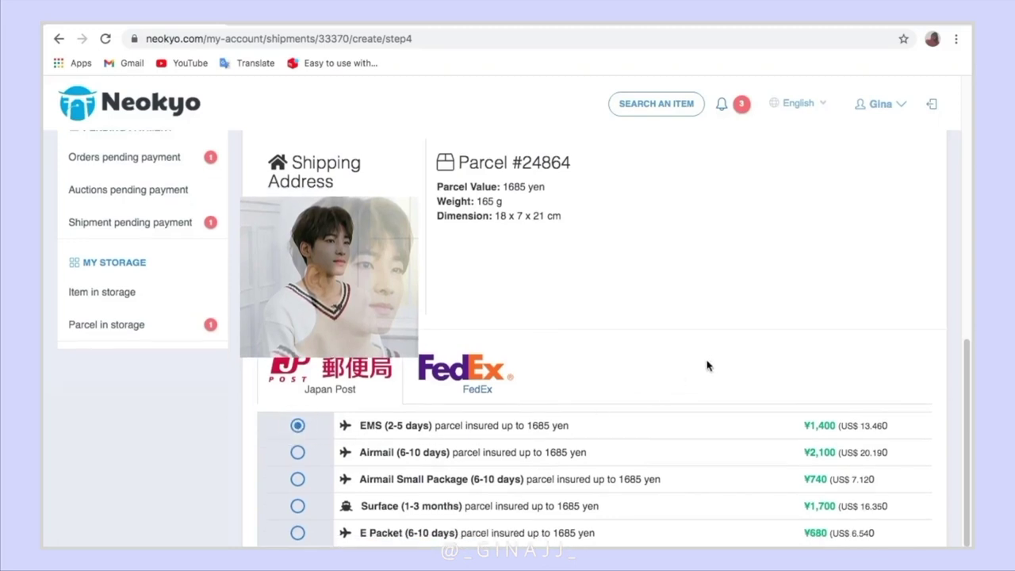
scroll(710, 361, "down", 3)
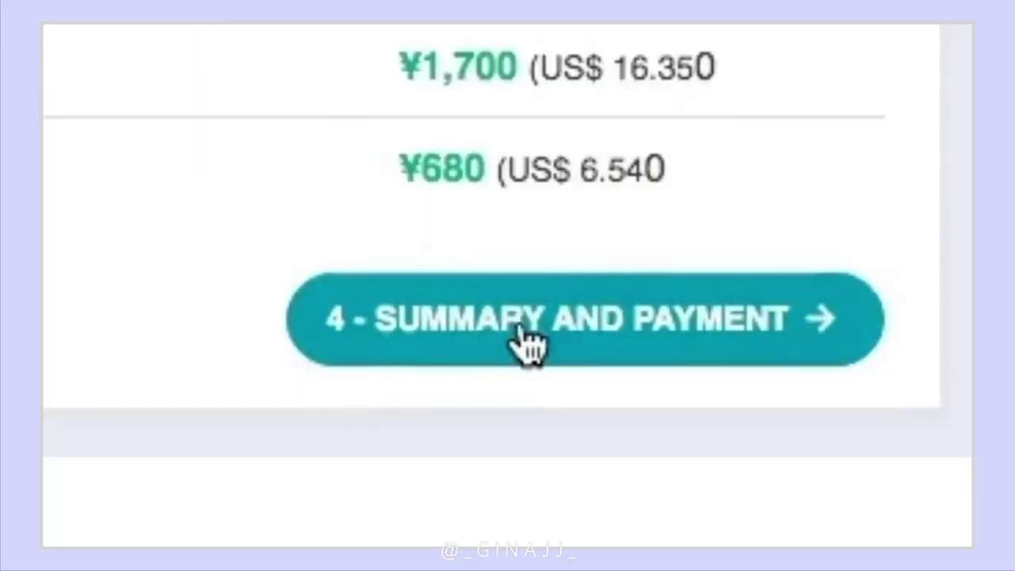
left_click(522, 327)
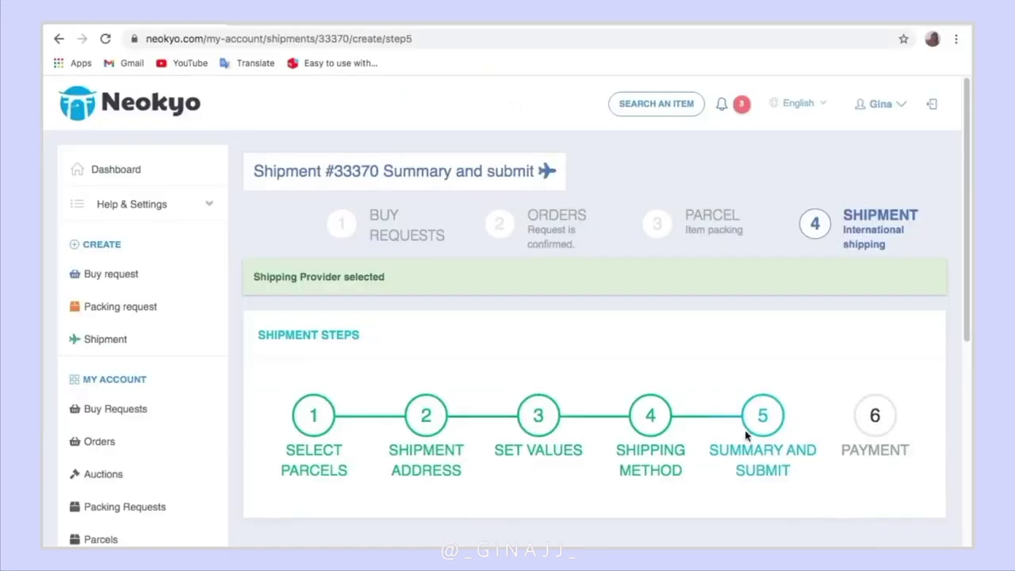
Step: Review the shipment bills in the summary, then submit the shipment for payment and confirm the submission
scroll(743, 430, "down", 4)
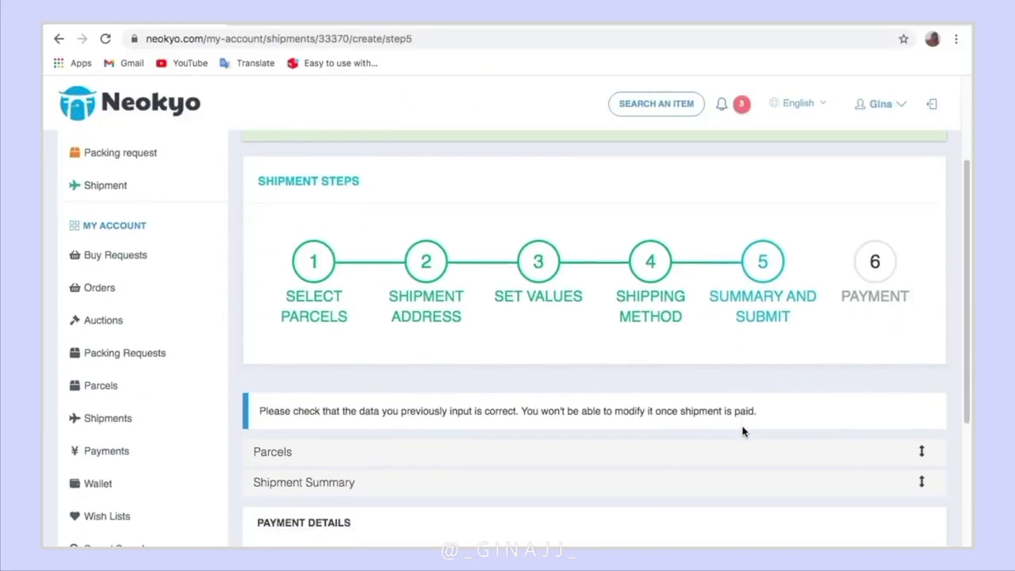
scroll(744, 430, "down", 3)
scroll(743, 431, "down", 1)
scroll(743, 431, "down", 2)
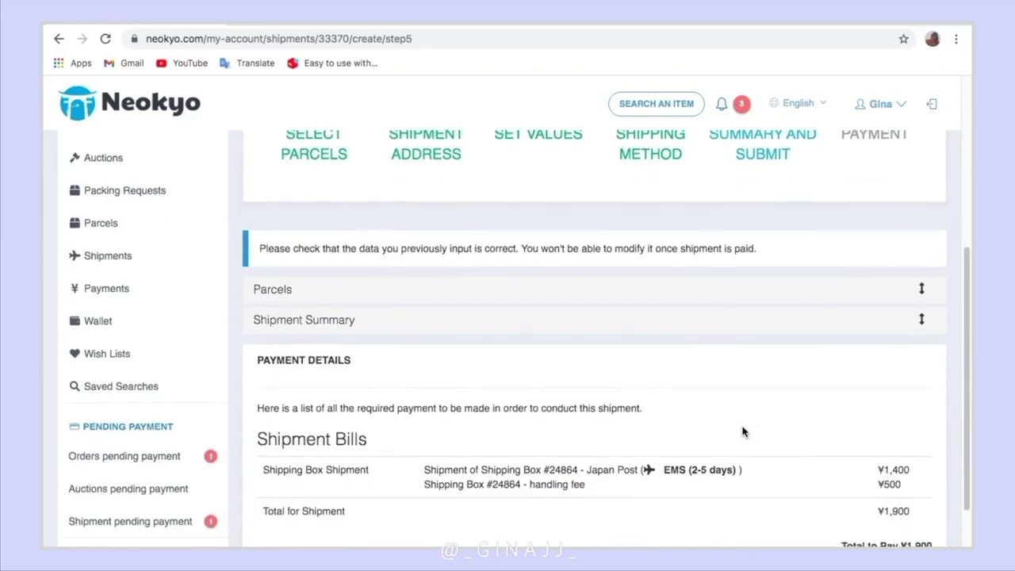
scroll(743, 431, "down", 3)
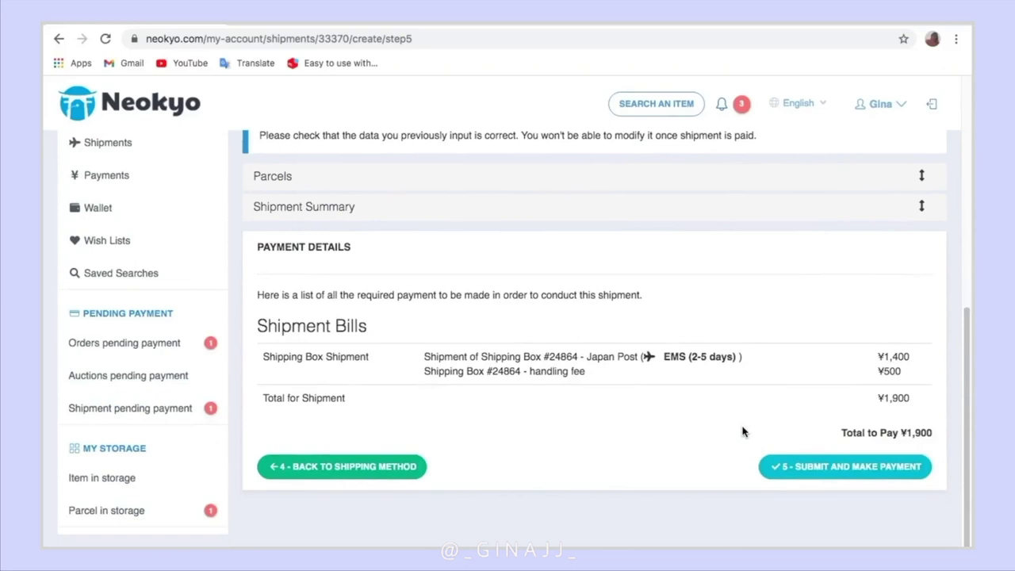
left_click(803, 467)
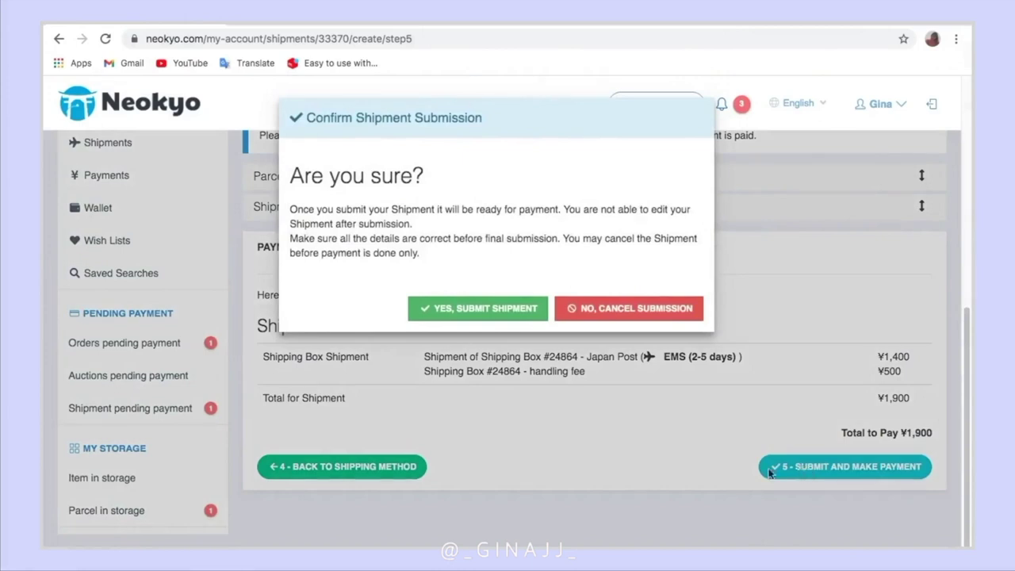
scroll(444, 373, "up", 1)
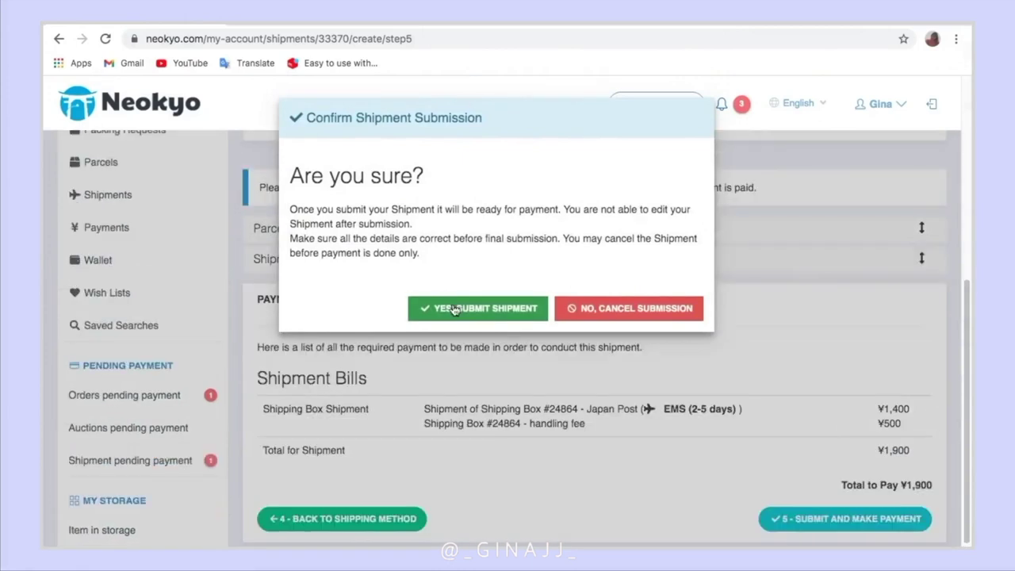
left_click(454, 310)
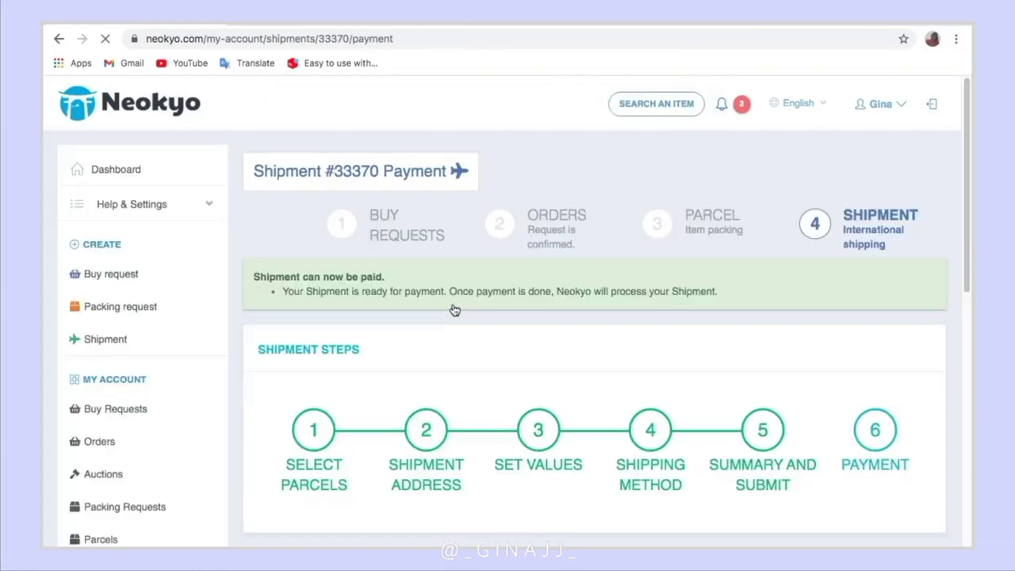
Step: Pay the submitted shipment's bill by direct payment through PayPal
scroll(452, 310, "down", 4)
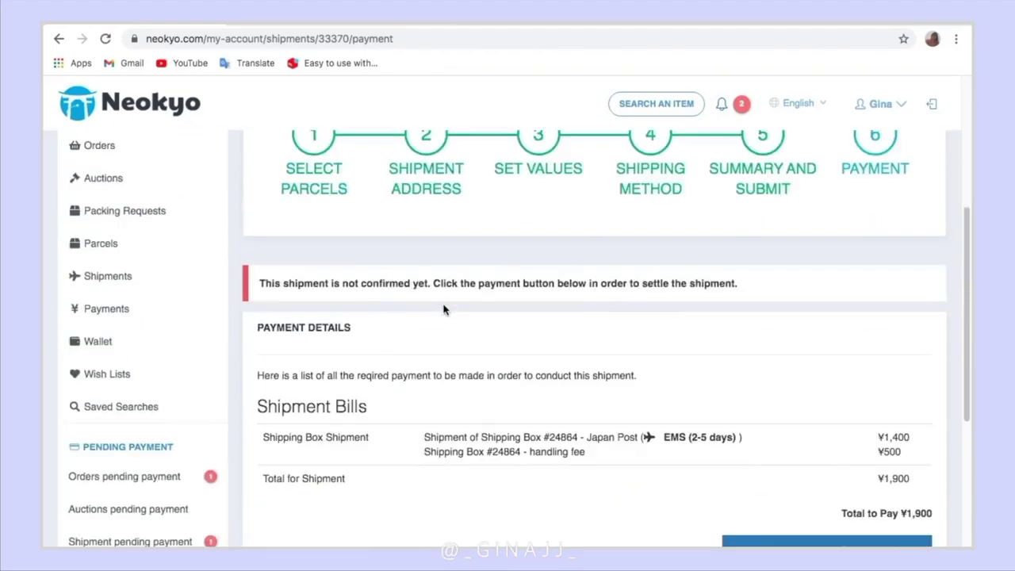
scroll(445, 309, "down", 1)
scroll(444, 310, "down", 1)
scroll(676, 452, "down", 2)
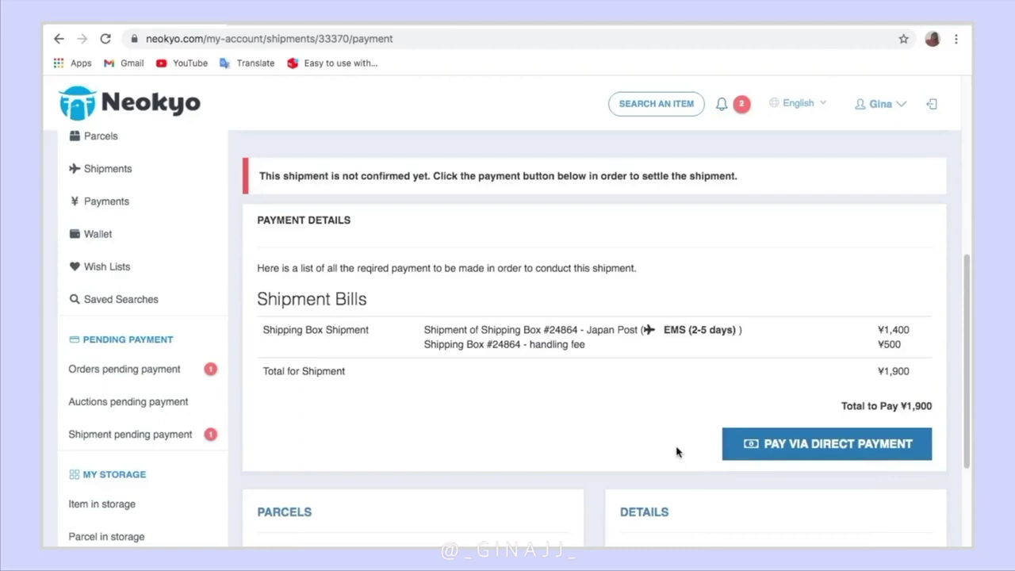
left_click(729, 445)
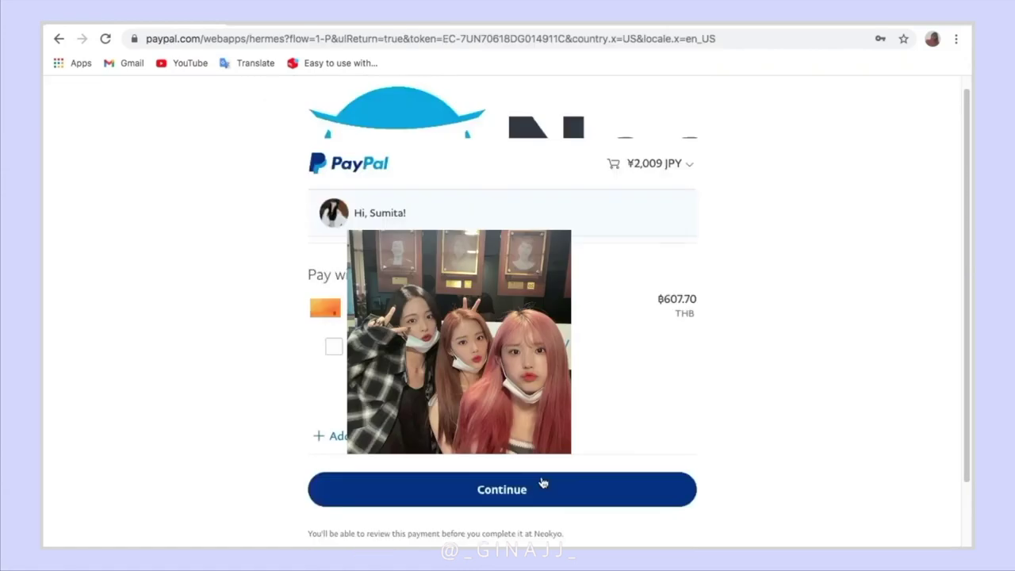
left_click(544, 485)
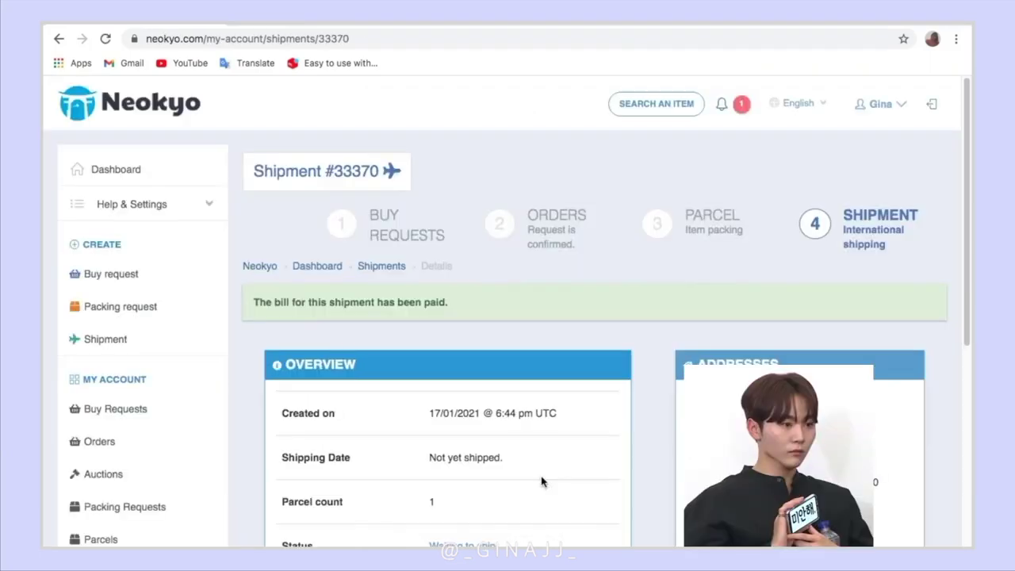
Step: Check the paid shipment's overview, including its status, billing status and shipping provider
scroll(535, 486, "down", 2)
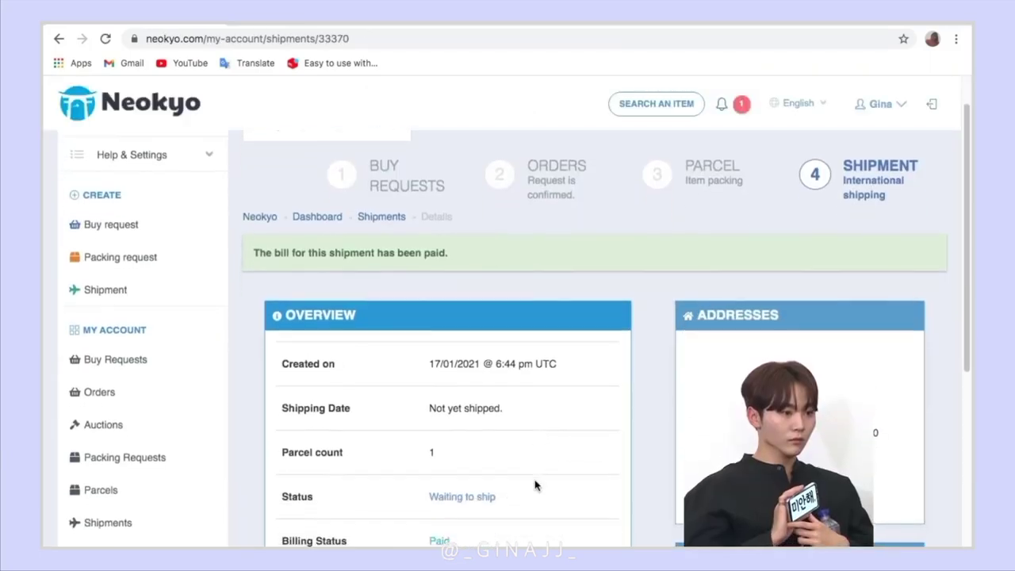
scroll(536, 485, "down", 3)
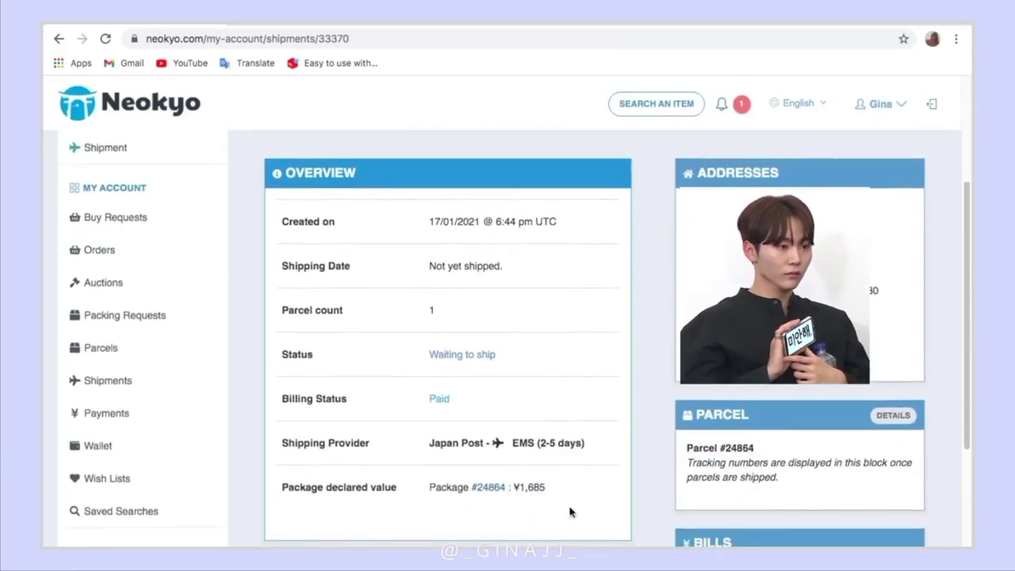
scroll(611, 515, "down", 1)
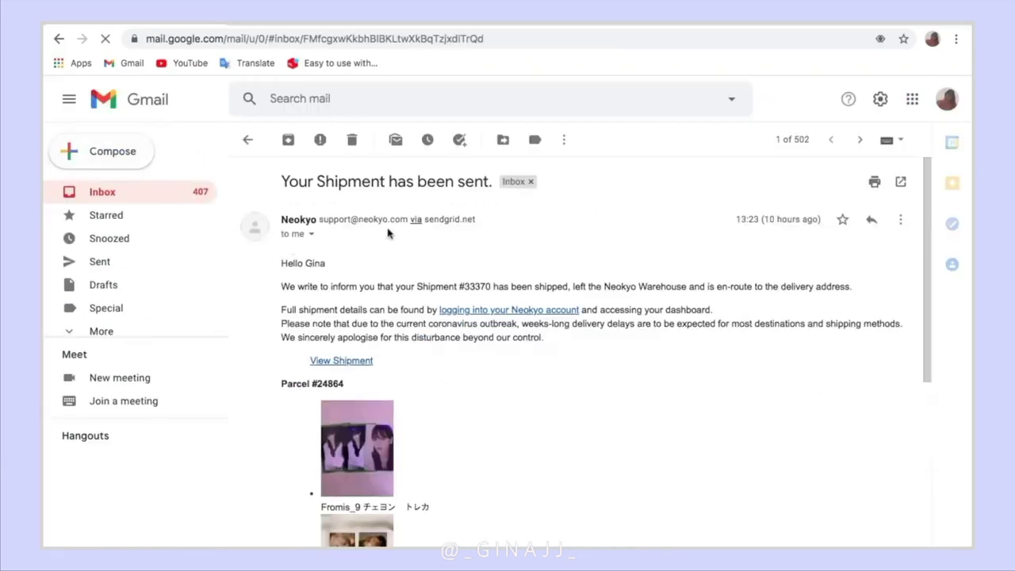
Step: Read Neokyo's "Your Shipment has been sent." e-mail in Gmail, covering the parcel's items and the tracking code
scroll(894, 496, "down", 1)
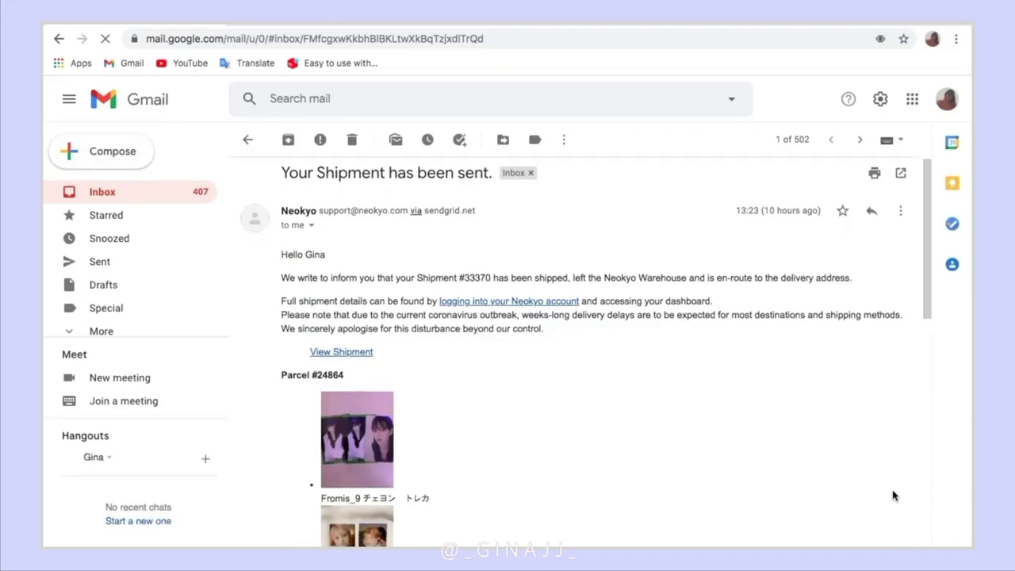
scroll(893, 496, "down", 3)
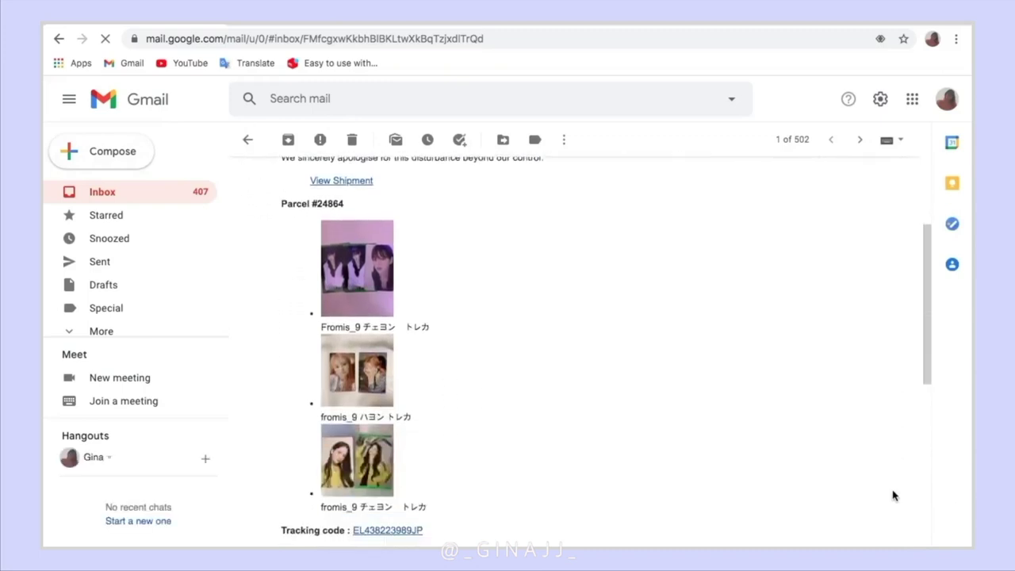
scroll(894, 496, "down", 2)
scroll(893, 496, "down", 3)
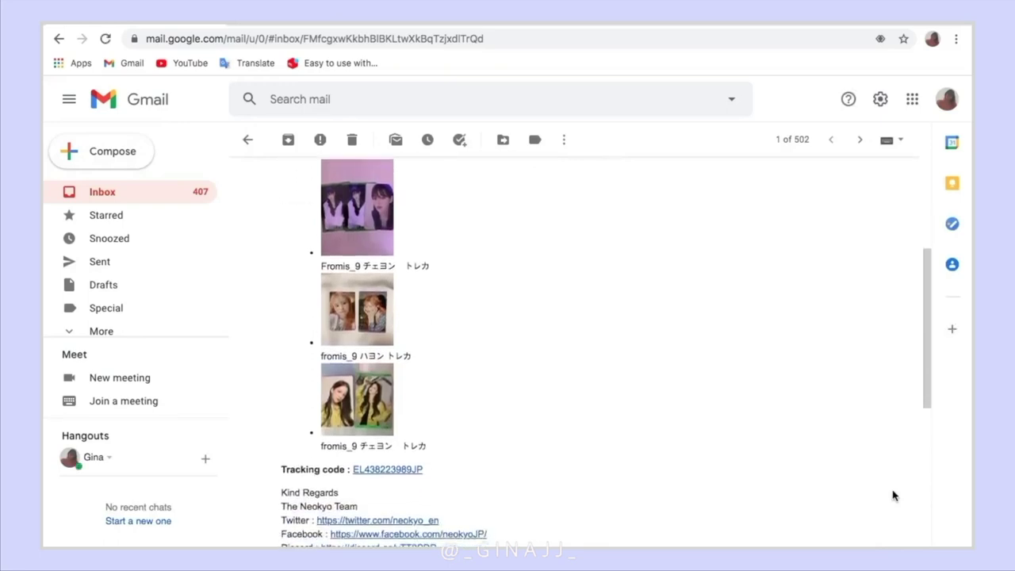
scroll(894, 495, "down", 1)
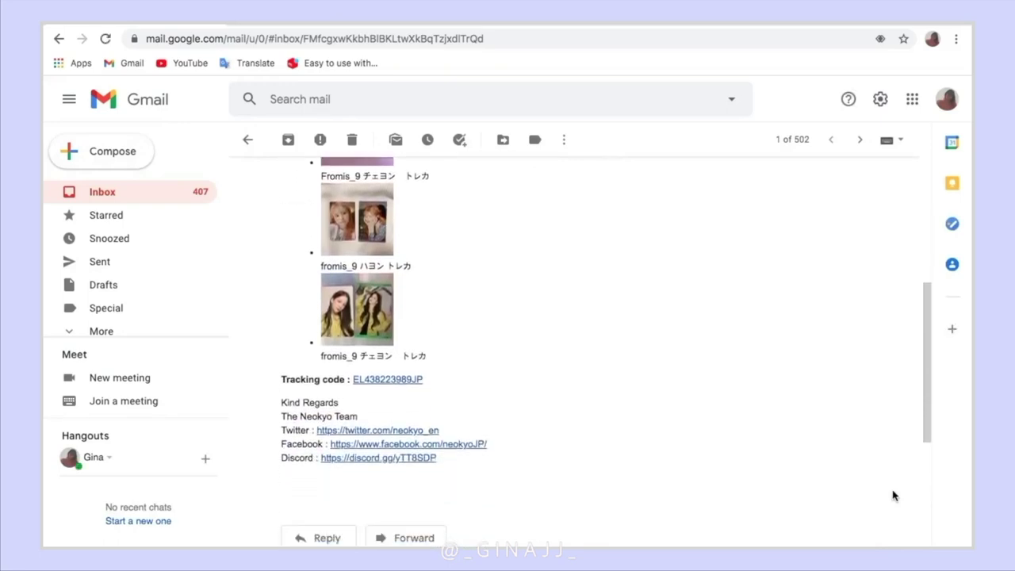